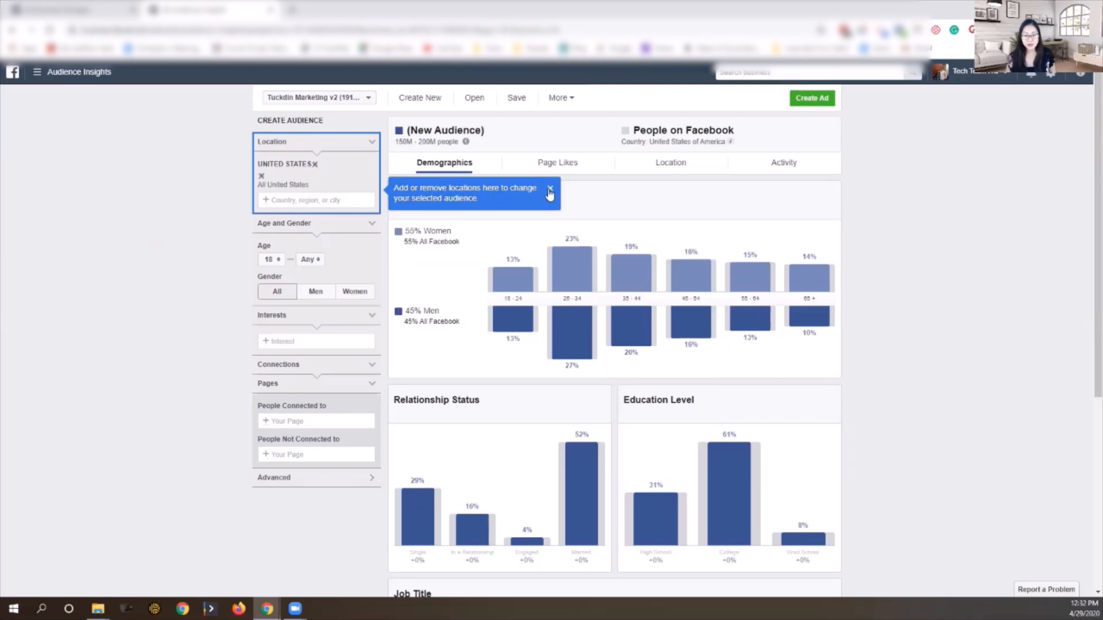
Step: Dismiss the location tip and add Motherhood from Family and relationships as an interest
{"action": "left_click", "coordinate": [550, 189]}
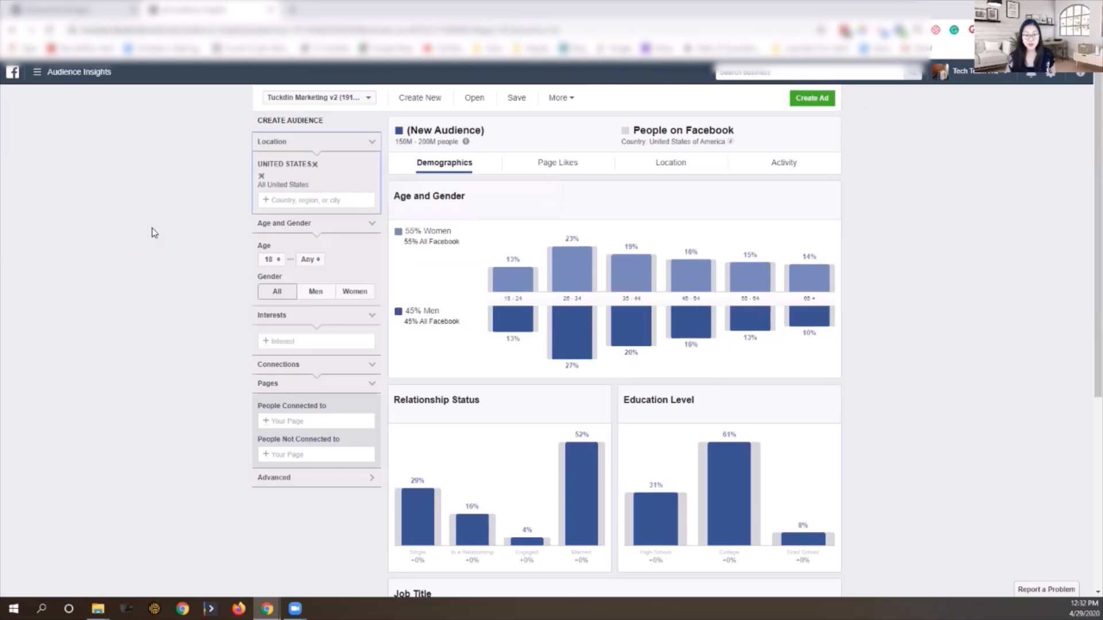
{"action": "left_click", "coordinate": [275, 342]}
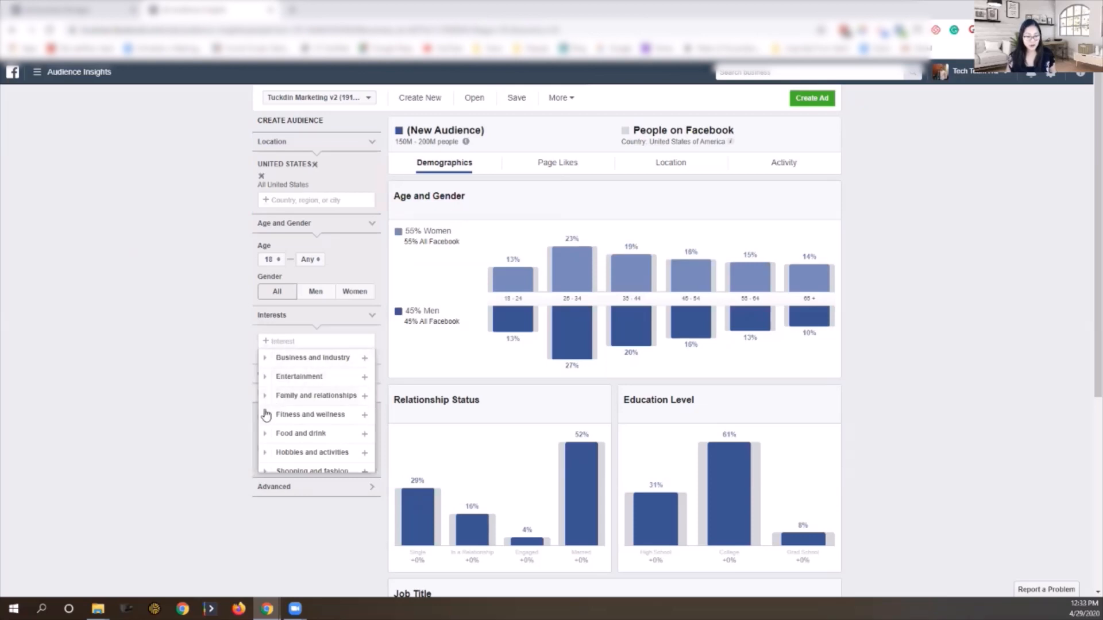
{"action": "left_click", "coordinate": [265, 395]}
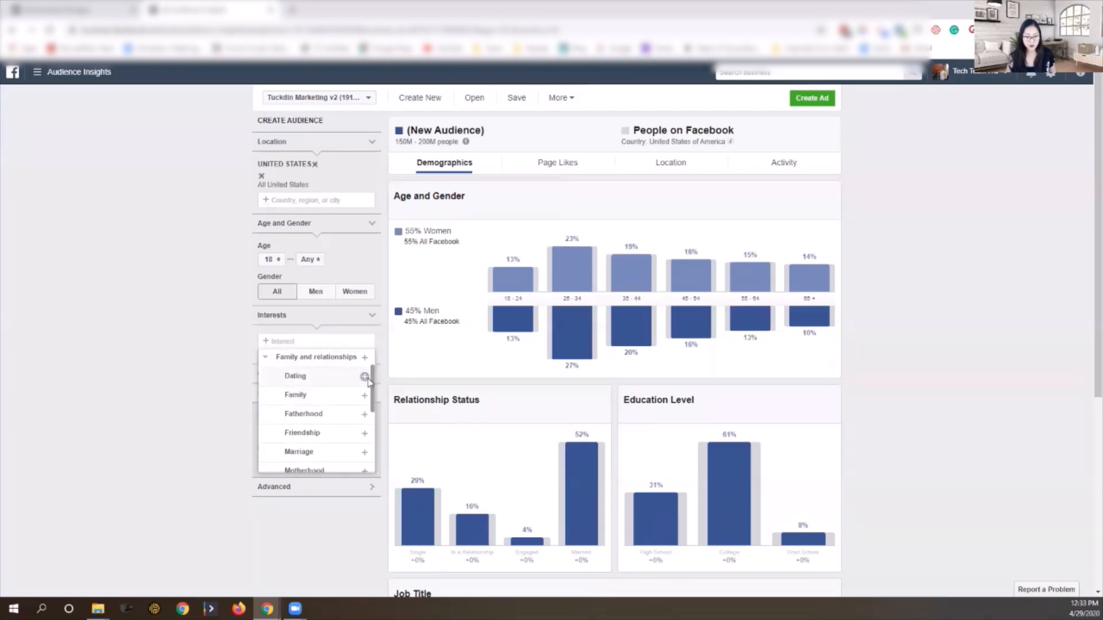
{"action": "scroll", "coordinate": [370, 385], "scroll_direction": "down", "scroll_amount": 1}
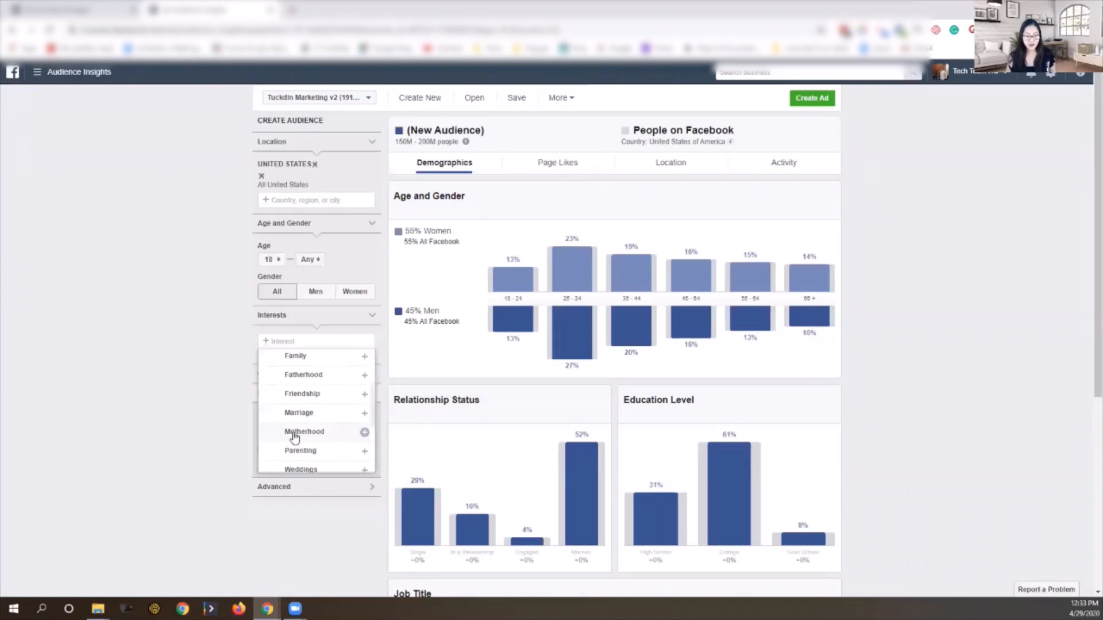
{"action": "left_click", "coordinate": [286, 437]}
{"action": "left_click", "coordinate": [162, 382]}
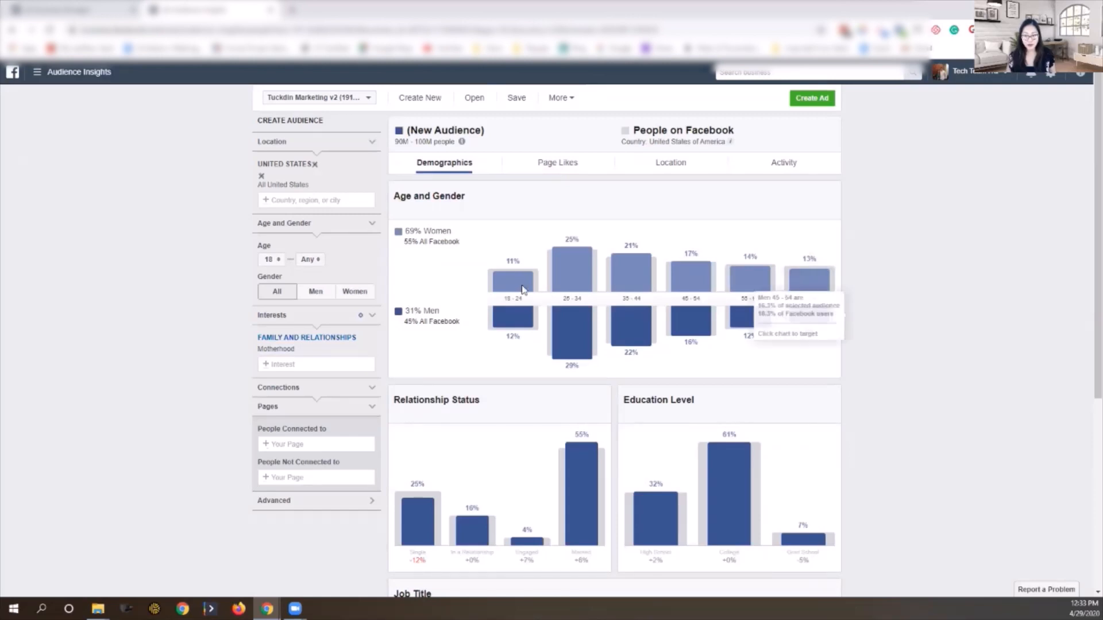
Step: Review the updated audience charts, then view the Page Likes for the Motherhood audience
{"action": "scroll", "coordinate": [413, 273], "scroll_direction": "down", "scroll_amount": 3}
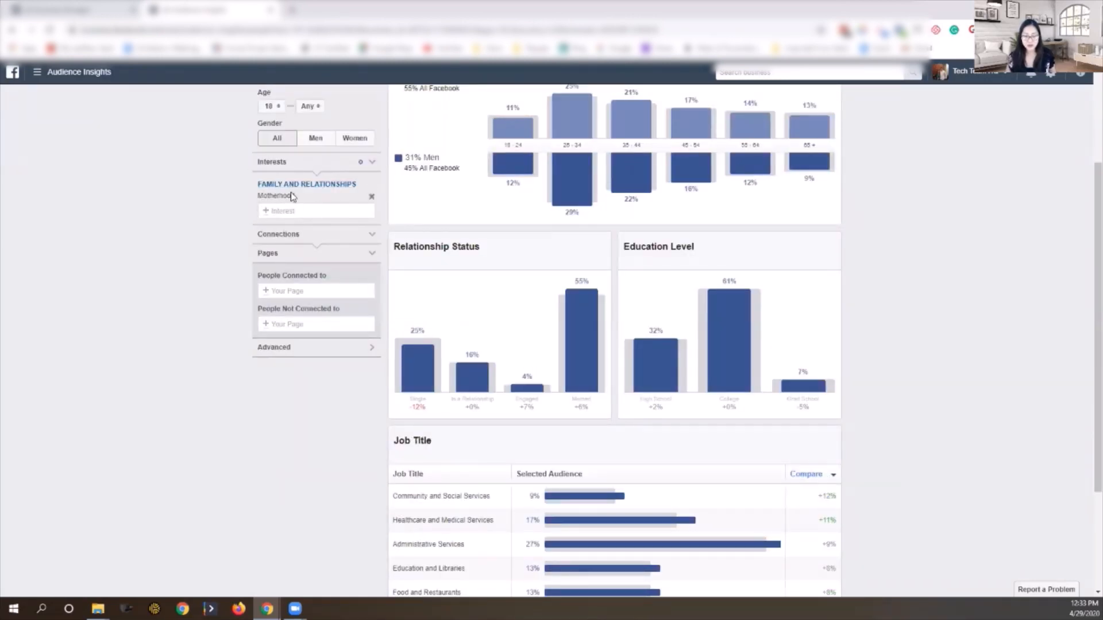
{"action": "scroll", "coordinate": [483, 300], "scroll_direction": "down", "scroll_amount": 3}
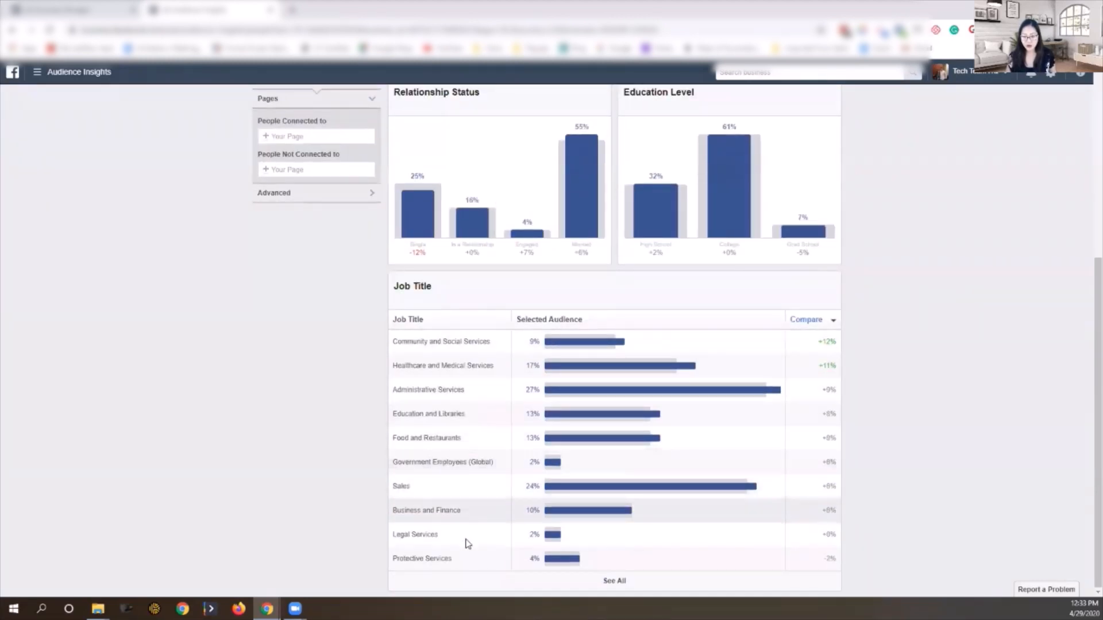
{"action": "scroll", "coordinate": [483, 552], "scroll_direction": "up", "scroll_amount": 6}
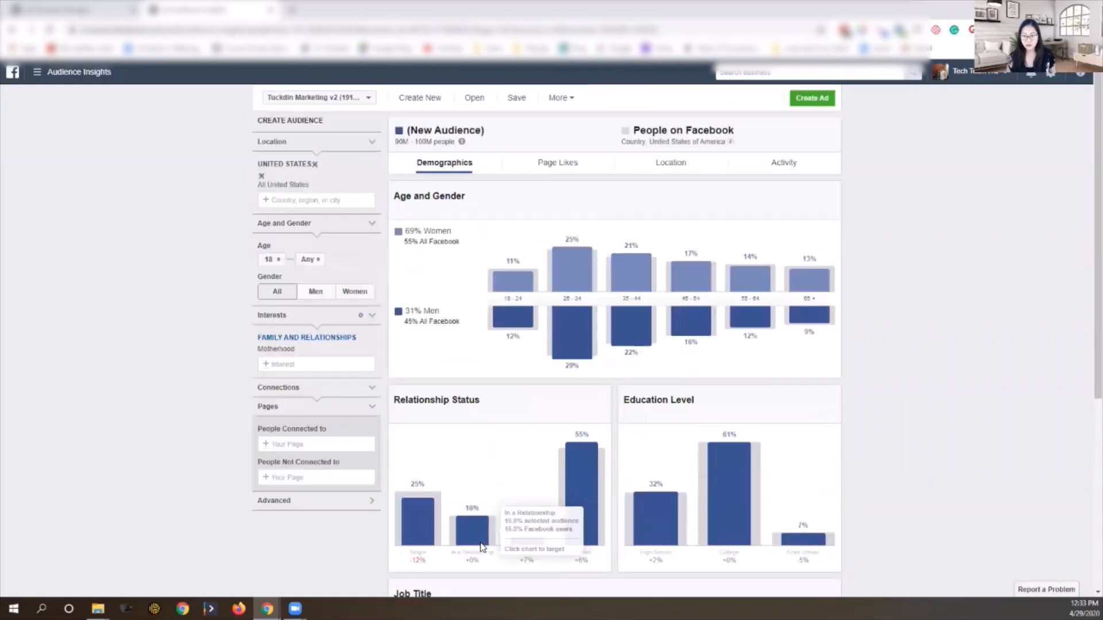
{"action": "left_click", "coordinate": [548, 166]}
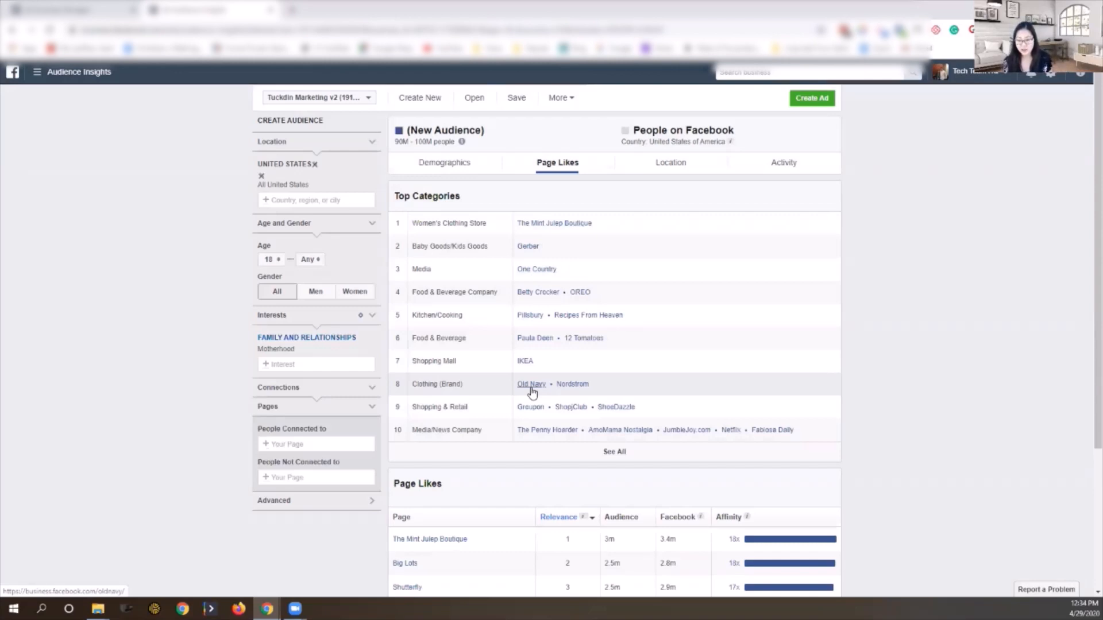
{"action": "scroll", "coordinate": [532, 393], "scroll_direction": "down", "scroll_amount": 3}
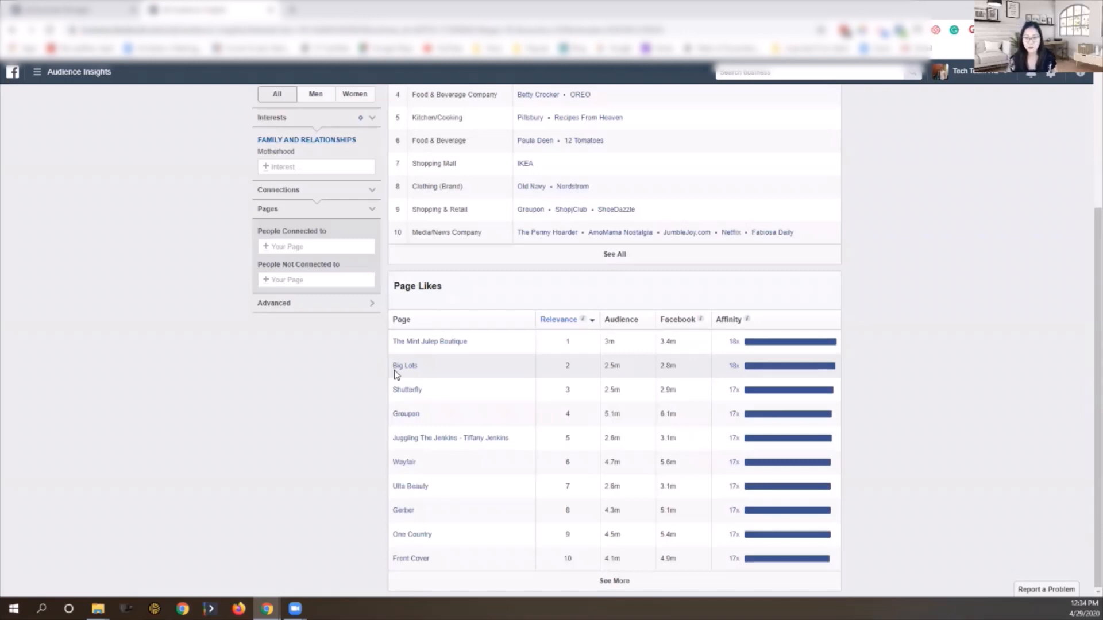
{"action": "scroll", "coordinate": [469, 370], "scroll_direction": "up", "scroll_amount": 3}
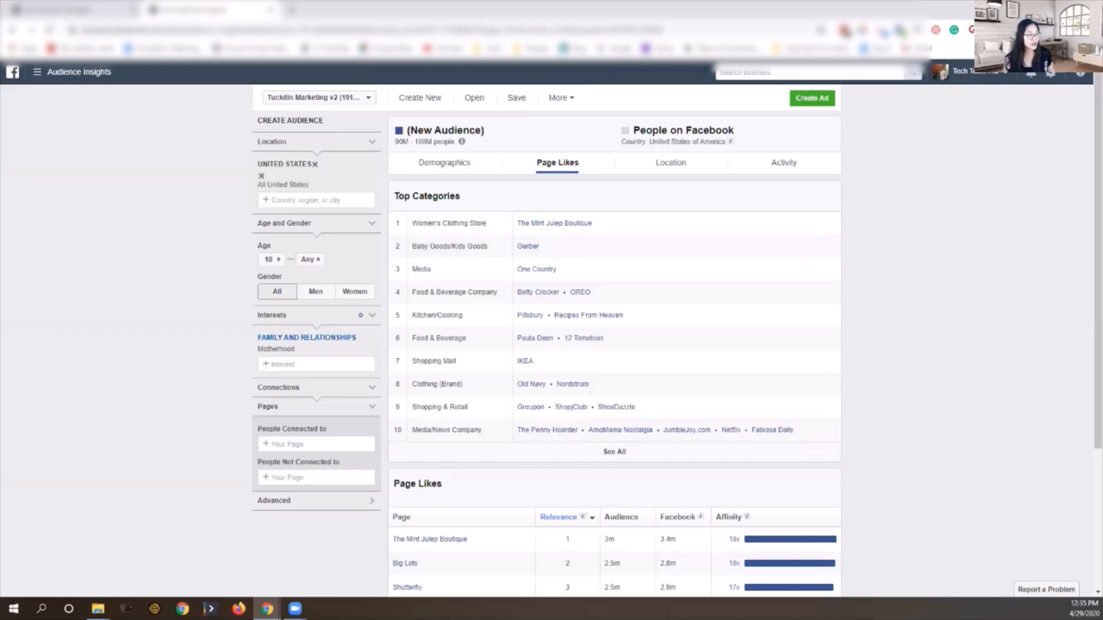
{"action": "key", "text": "alt+Tab"}
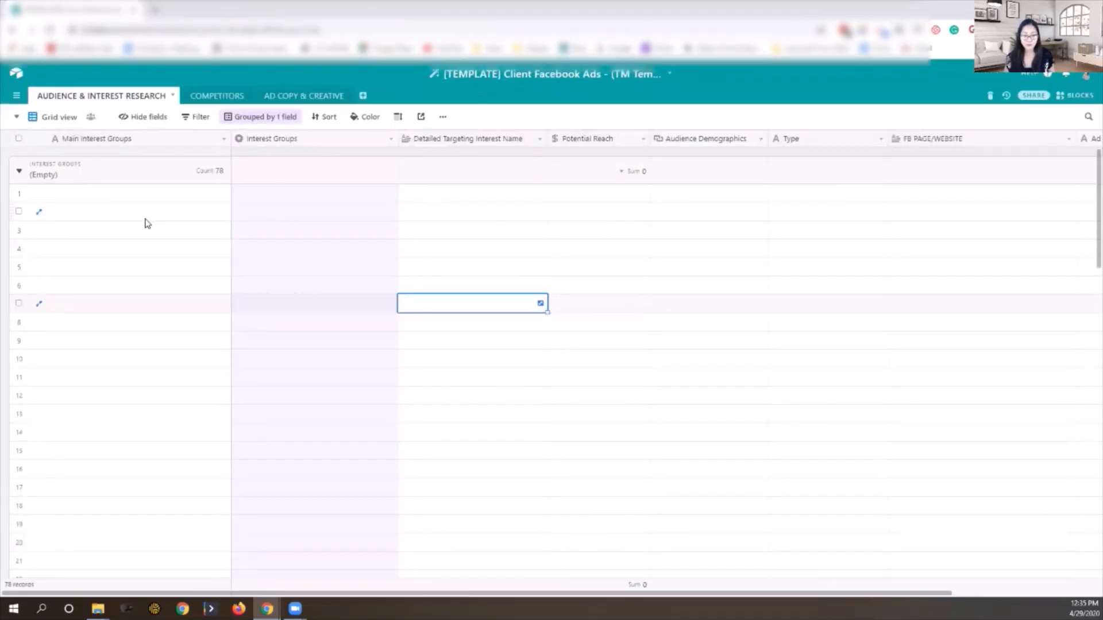
{"action": "left_click", "coordinate": [291, 200]}
{"action": "left_click", "coordinate": [390, 194]}
{"action": "scroll", "coordinate": [396, 258], "scroll_direction": "down", "scroll_amount": 2}
{"action": "scroll", "coordinate": [396, 262], "scroll_direction": "down", "scroll_amount": 3}
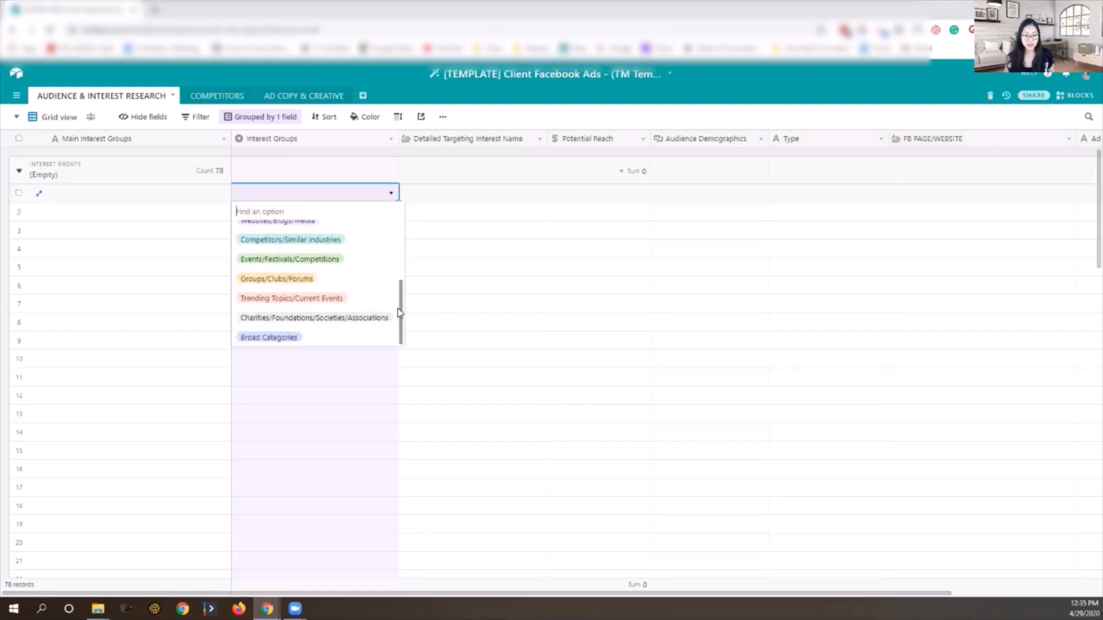
{"action": "scroll", "coordinate": [398, 308], "scroll_direction": "up", "scroll_amount": 3}
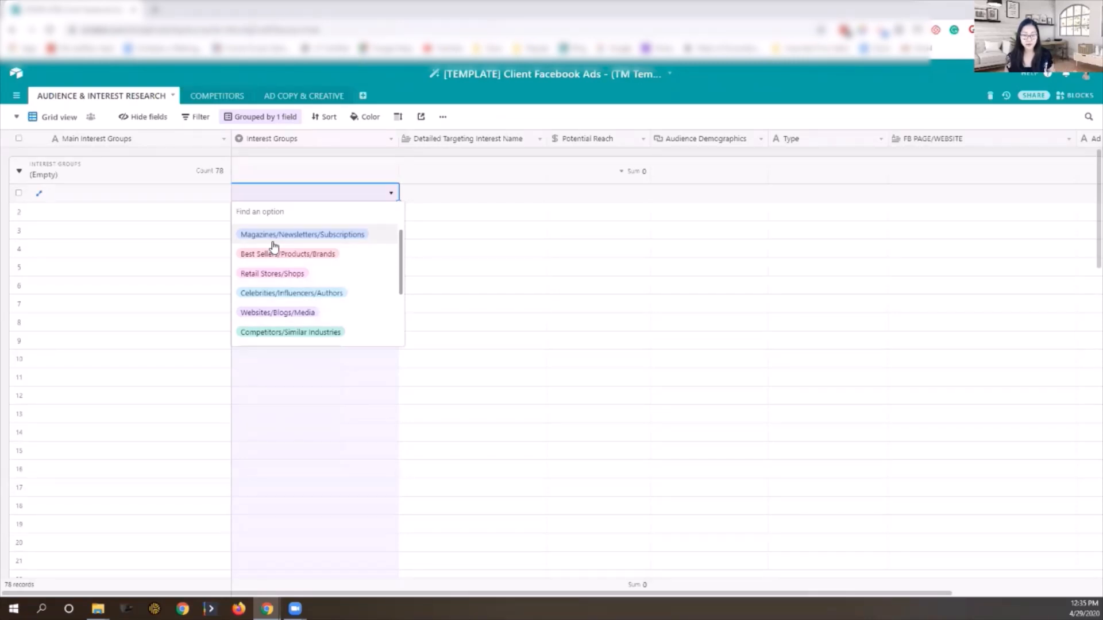
{"action": "scroll", "coordinate": [362, 213], "scroll_direction": "up", "scroll_amount": 1}
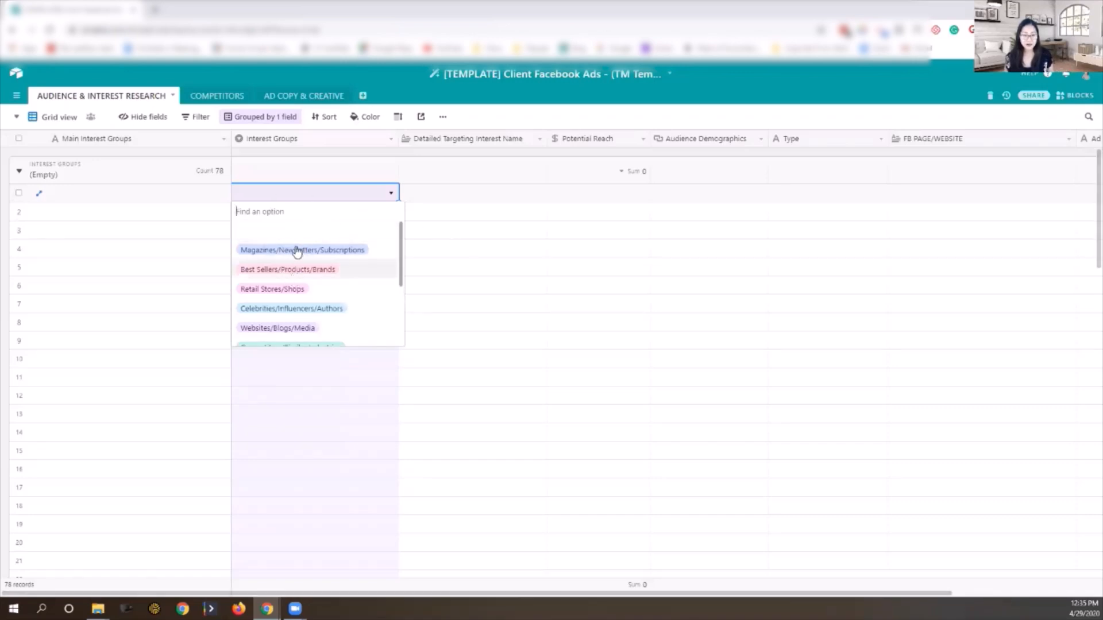
{"action": "left_click", "coordinate": [405, 249]}
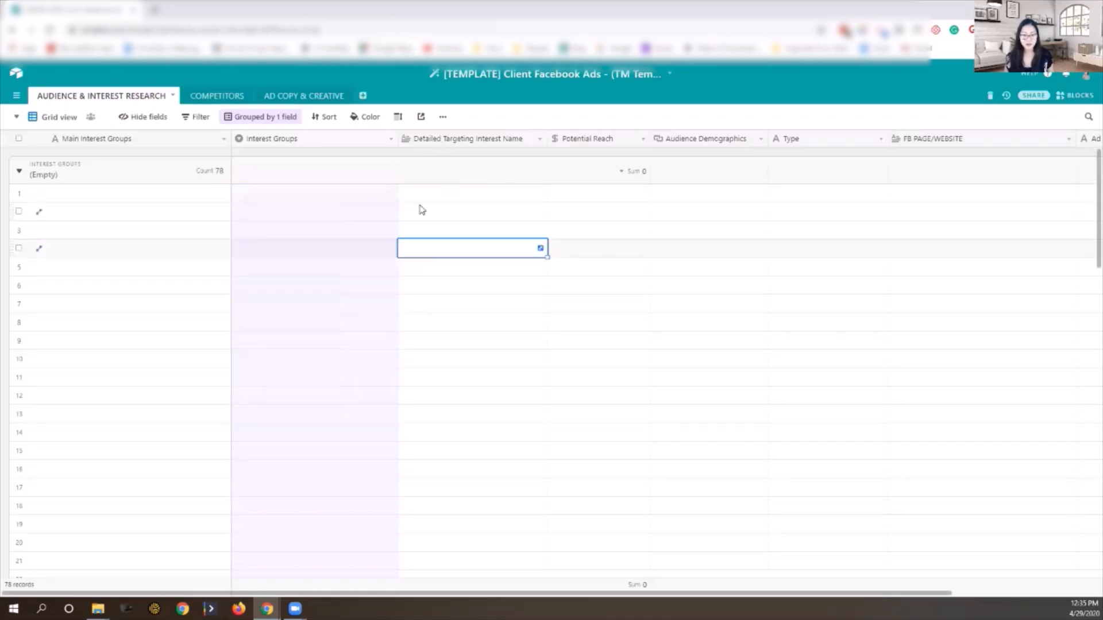
{"action": "left_click", "coordinate": [578, 211]}
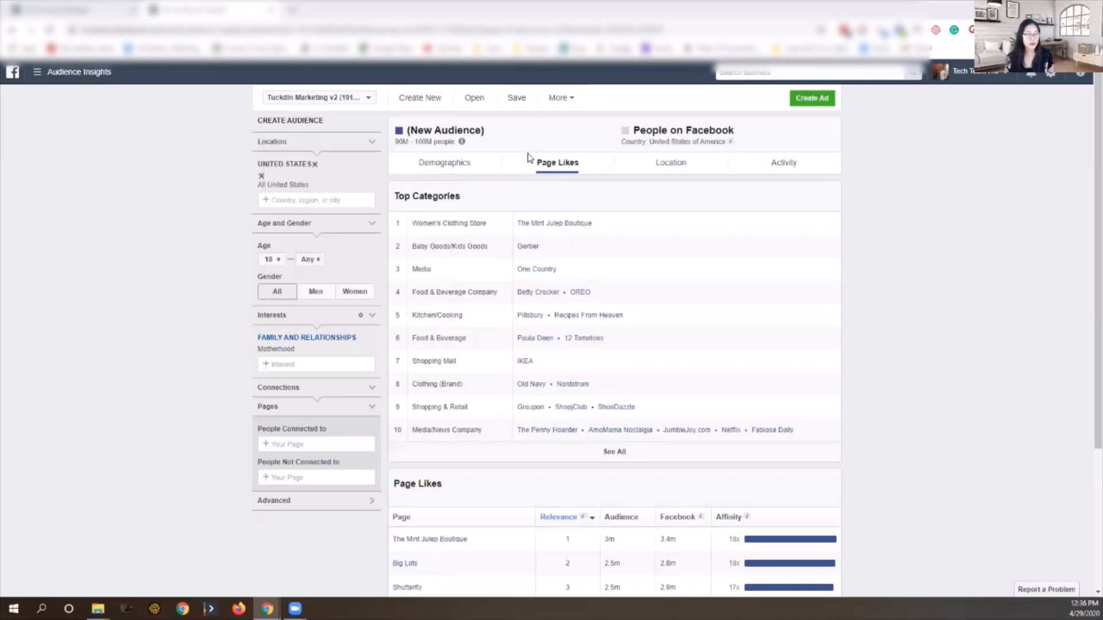
{"action": "key", "text": "alt+Tab"}
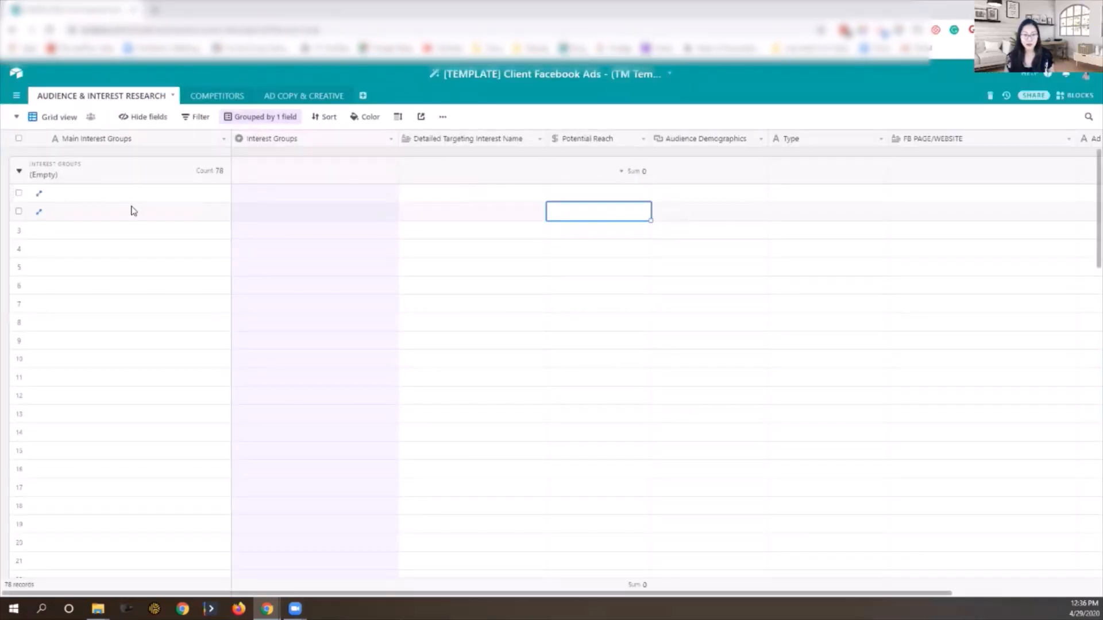
{"action": "left_click_drag", "start_coordinate": [419, 593], "coordinate": [331, 581]}
{"action": "key", "text": "alt+Tab"}
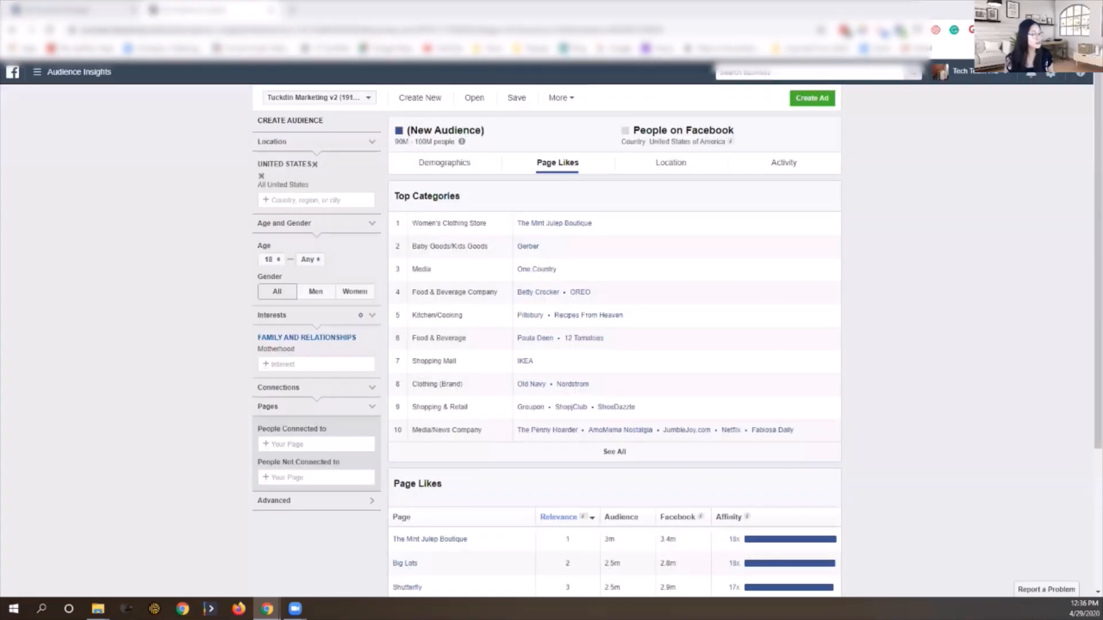
{"action": "key", "text": "alt+Tab"}
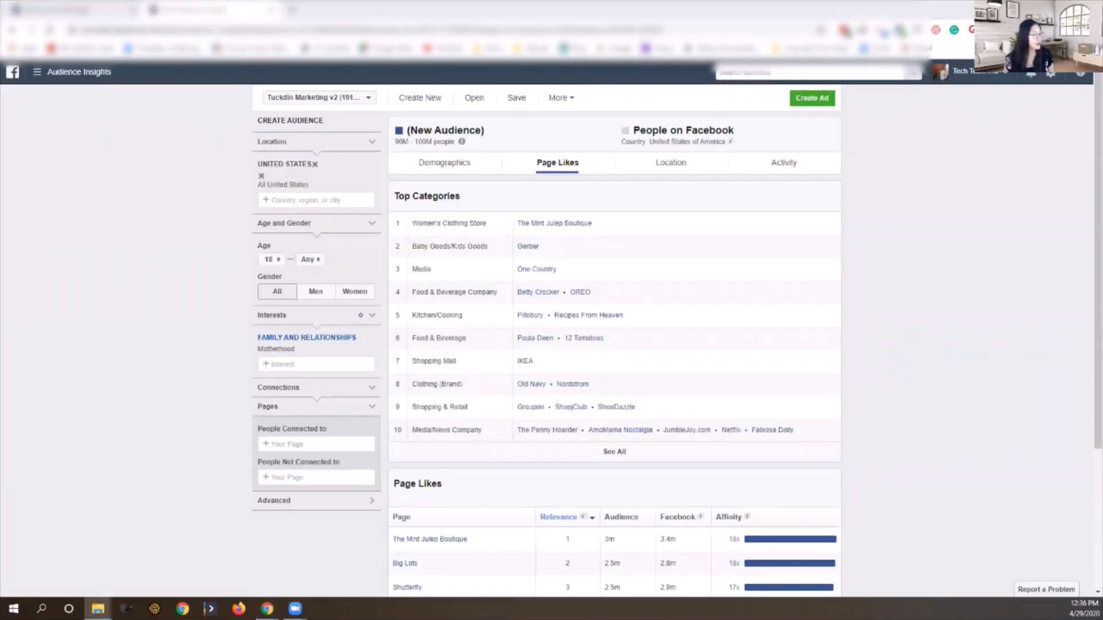
{"action": "key", "text": "alt+Tab"}
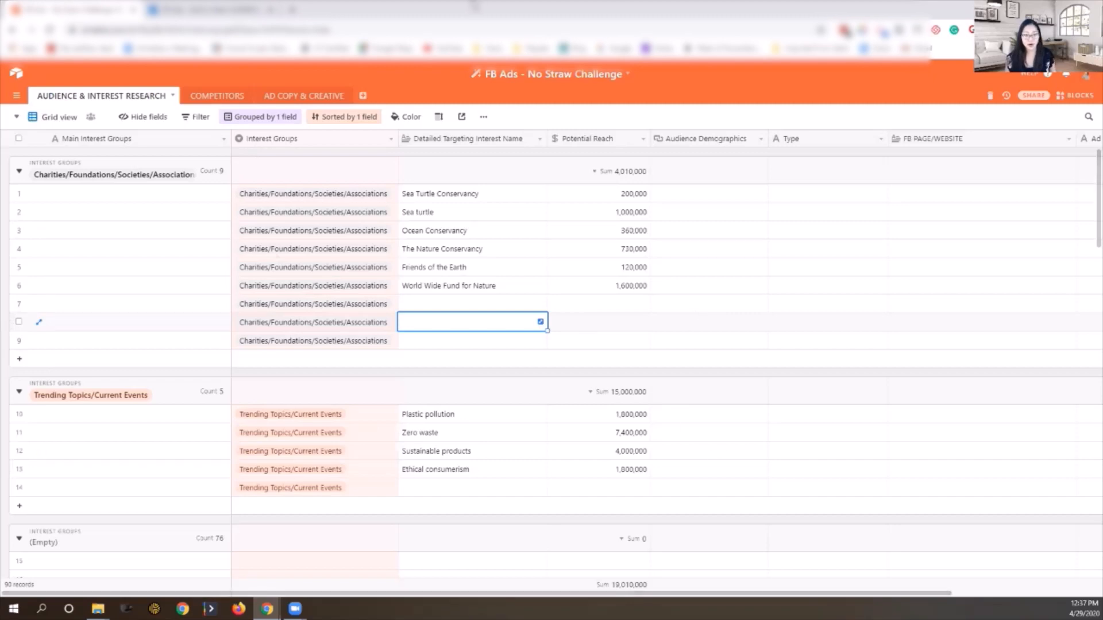
{"action": "key", "text": "alt+Tab"}
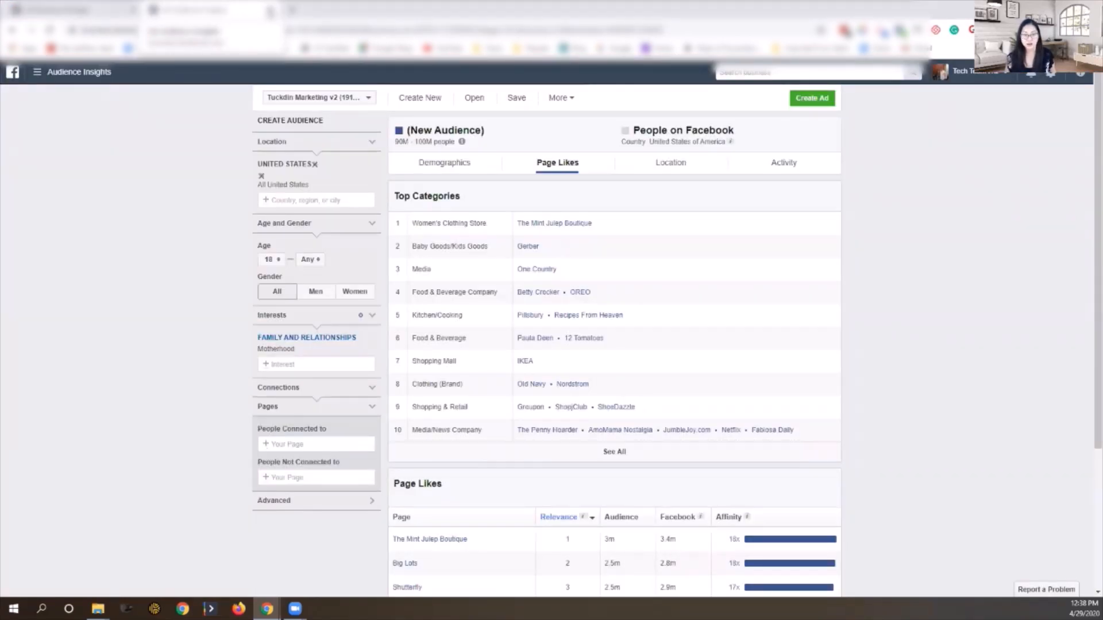
Step: Leave Audience Insights, open the ad account and go to Ads Manager from All Tools
{"action": "left_click", "coordinate": [269, 12]}
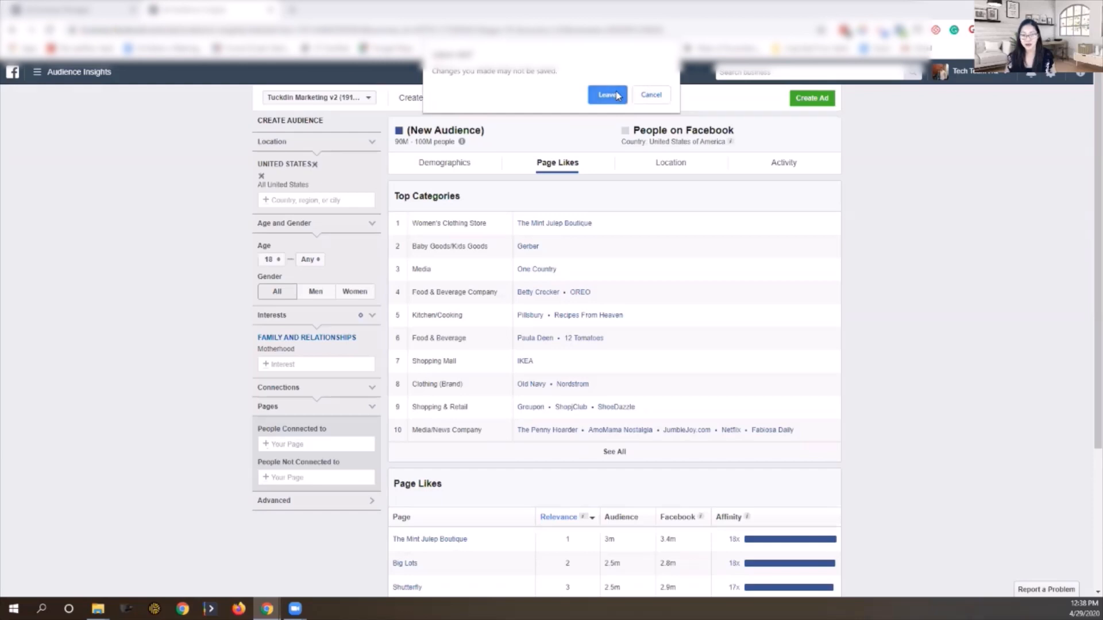
{"action": "left_click", "coordinate": [617, 96]}
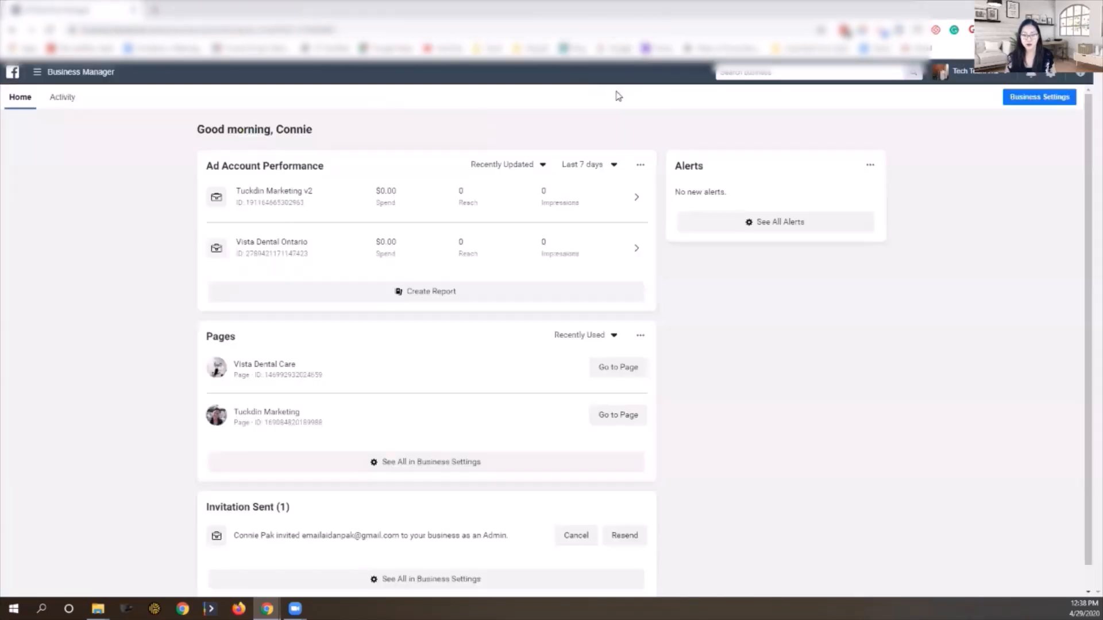
{"action": "left_click", "coordinate": [251, 191]}
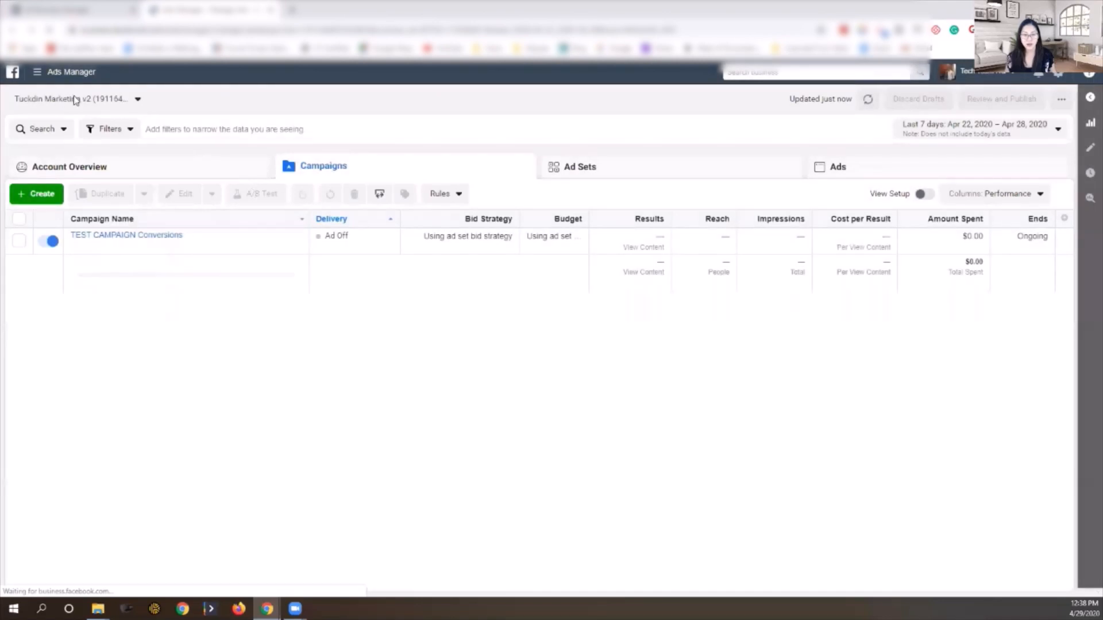
{"action": "left_click", "coordinate": [38, 72]}
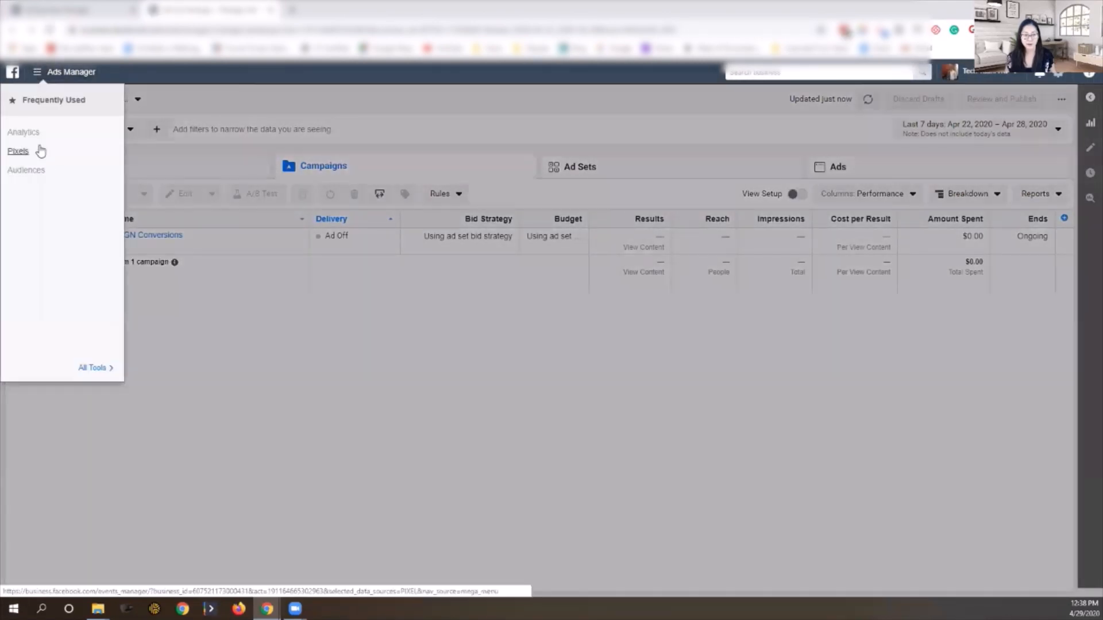
{"action": "left_click", "coordinate": [95, 367]}
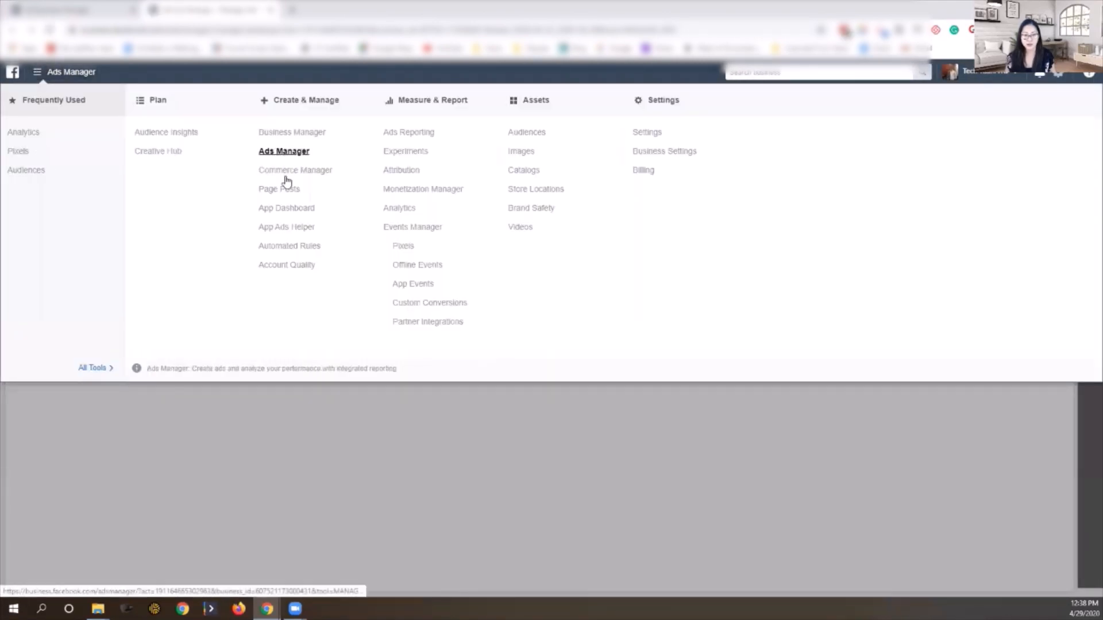
{"action": "left_click", "coordinate": [315, 493]}
Step: Select TEST CAMPAIGN Conversions and open its TEST AD SET for editing
{"action": "left_click", "coordinate": [18, 241]}
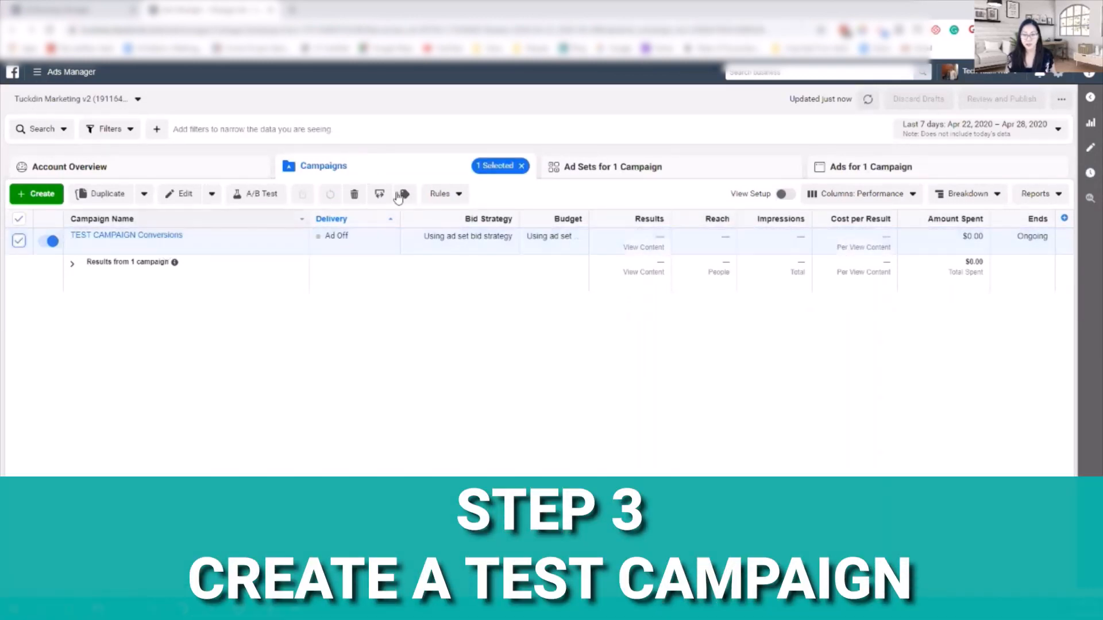
{"action": "left_click", "coordinate": [571, 168]}
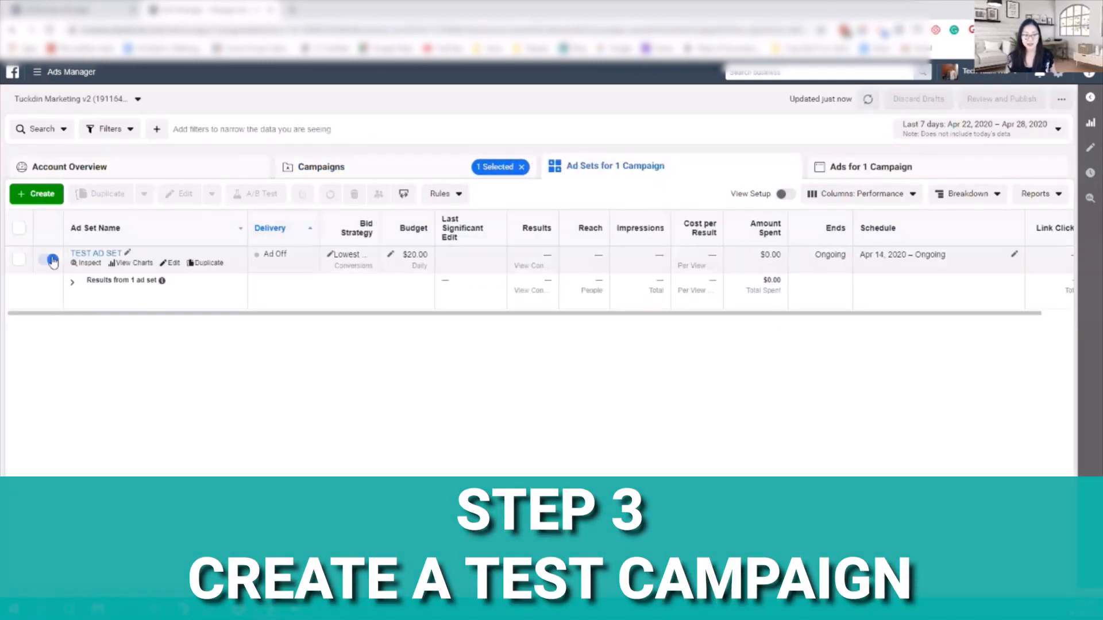
{"action": "left_click", "coordinate": [19, 262]}
{"action": "left_click", "coordinate": [174, 264]}
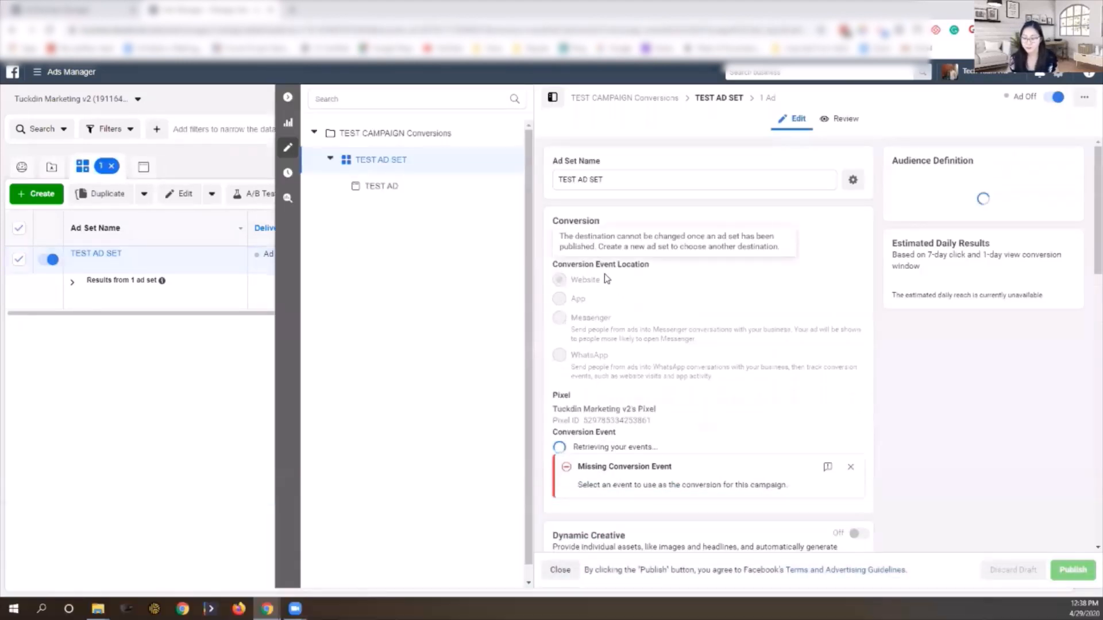
Step: Check the United States location on the map and set the minimum age to 25
{"action": "scroll", "coordinate": [605, 276], "scroll_direction": "down", "scroll_amount": 10}
{"action": "scroll", "coordinate": [604, 274], "scroll_direction": "down", "scroll_amount": 7}
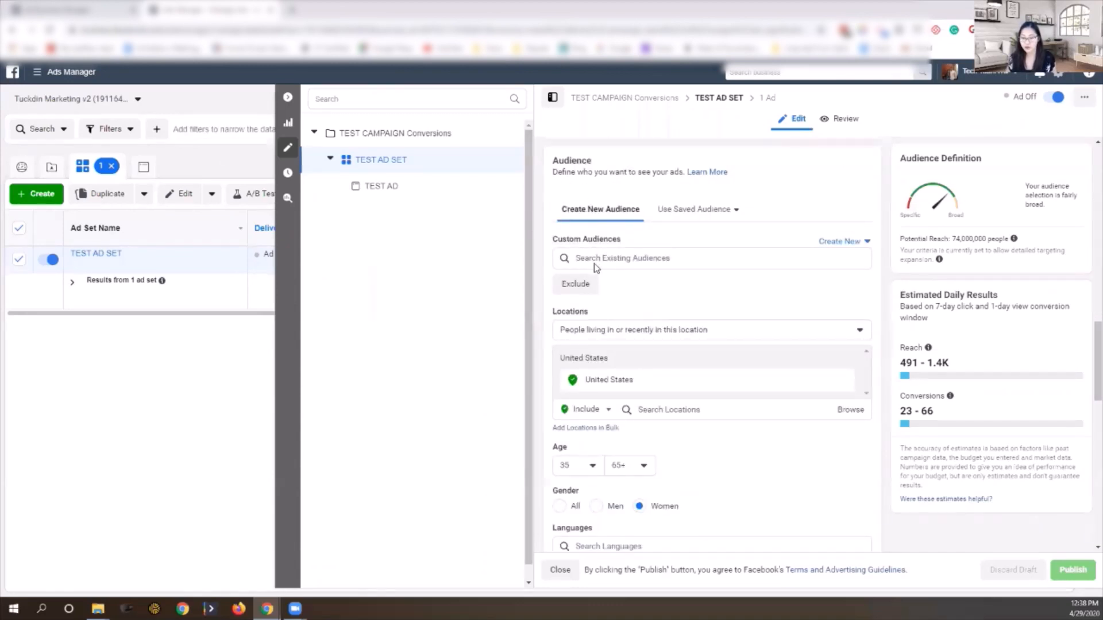
{"action": "scroll", "coordinate": [620, 249], "scroll_direction": "down", "scroll_amount": 3}
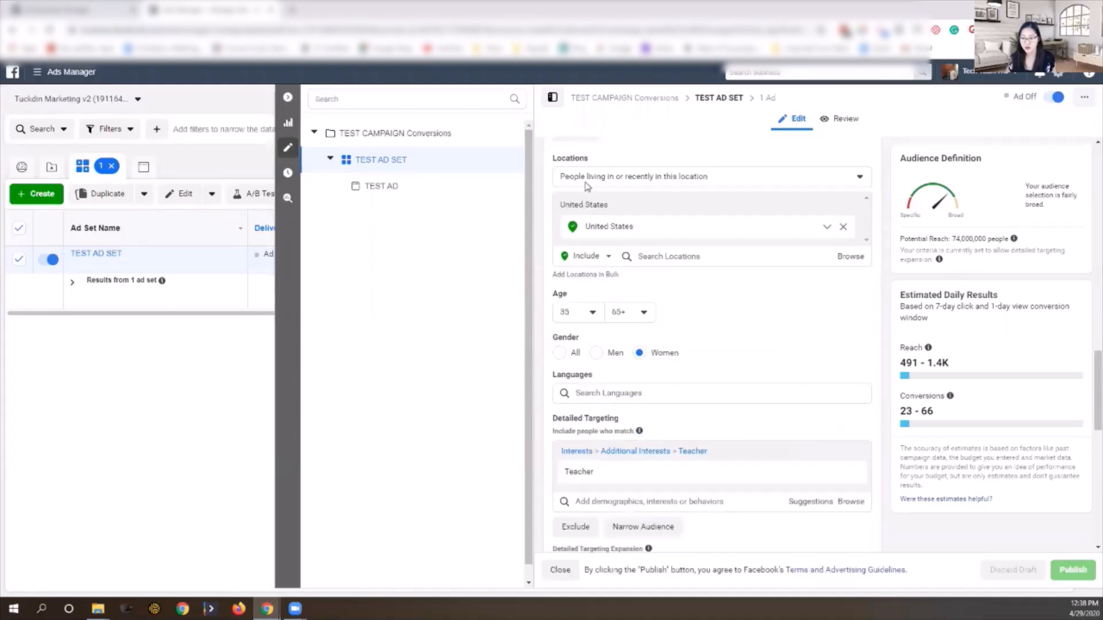
{"action": "left_click", "coordinate": [597, 228]}
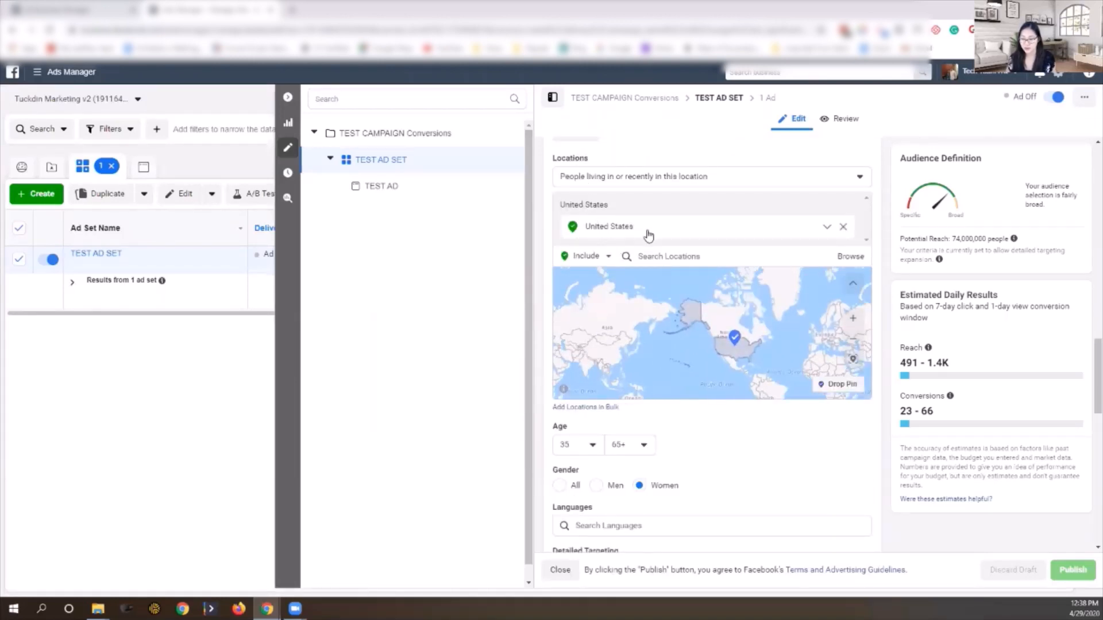
{"action": "scroll", "coordinate": [620, 231], "scroll_direction": "down", "scroll_amount": 3}
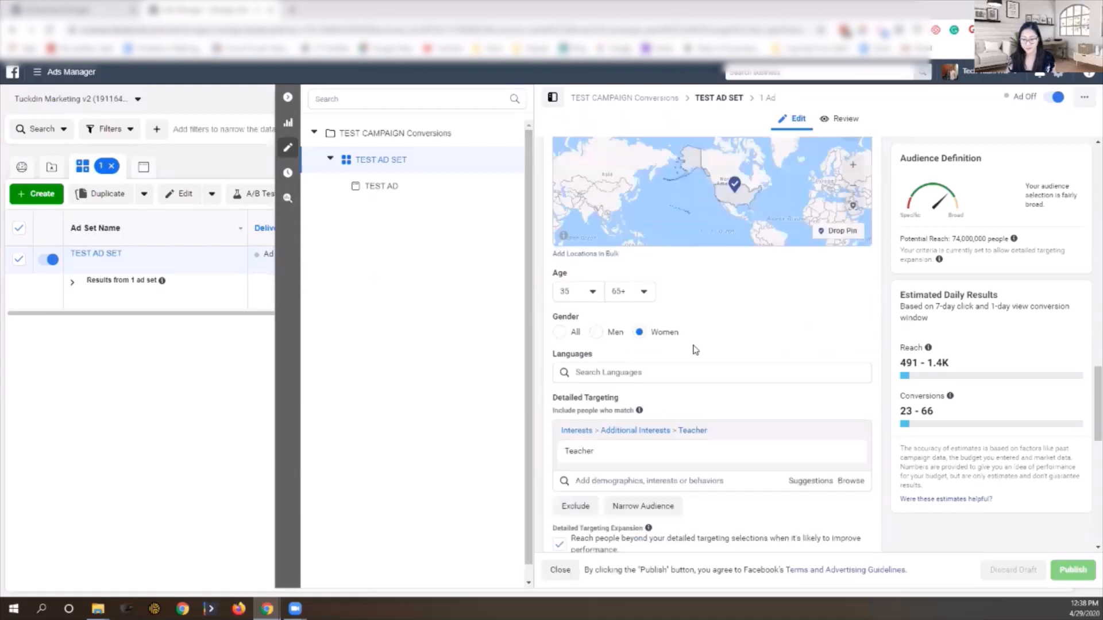
{"action": "left_click", "coordinate": [590, 295]}
{"action": "scroll", "coordinate": [600, 339], "scroll_direction": "up", "scroll_amount": 1}
{"action": "scroll", "coordinate": [601, 339], "scroll_direction": "up", "scroll_amount": 2}
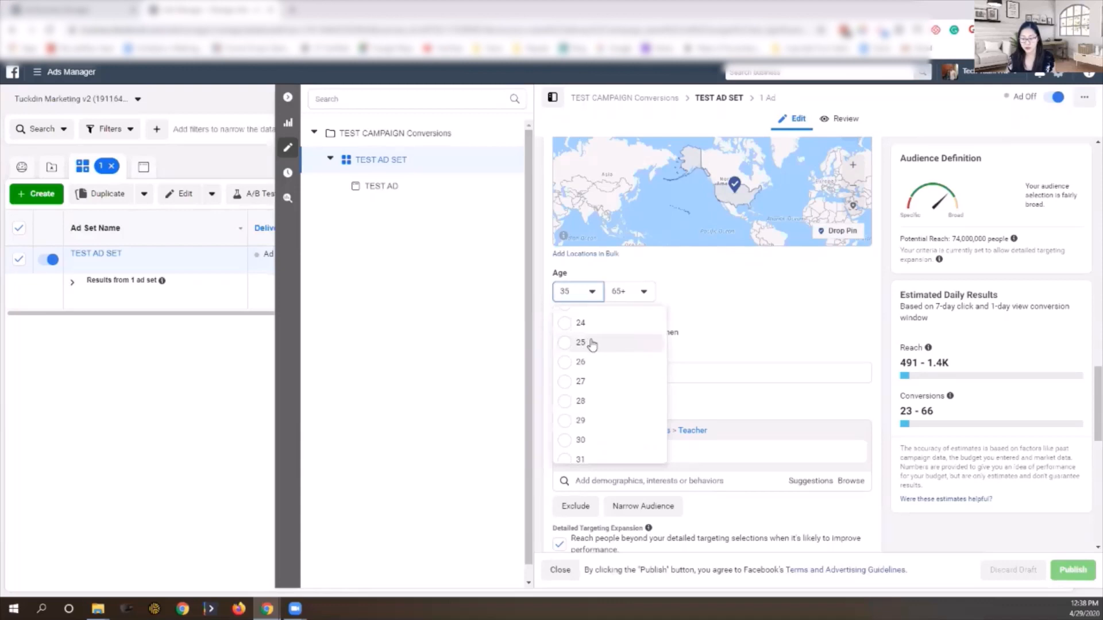
{"action": "left_click", "coordinate": [593, 343]}
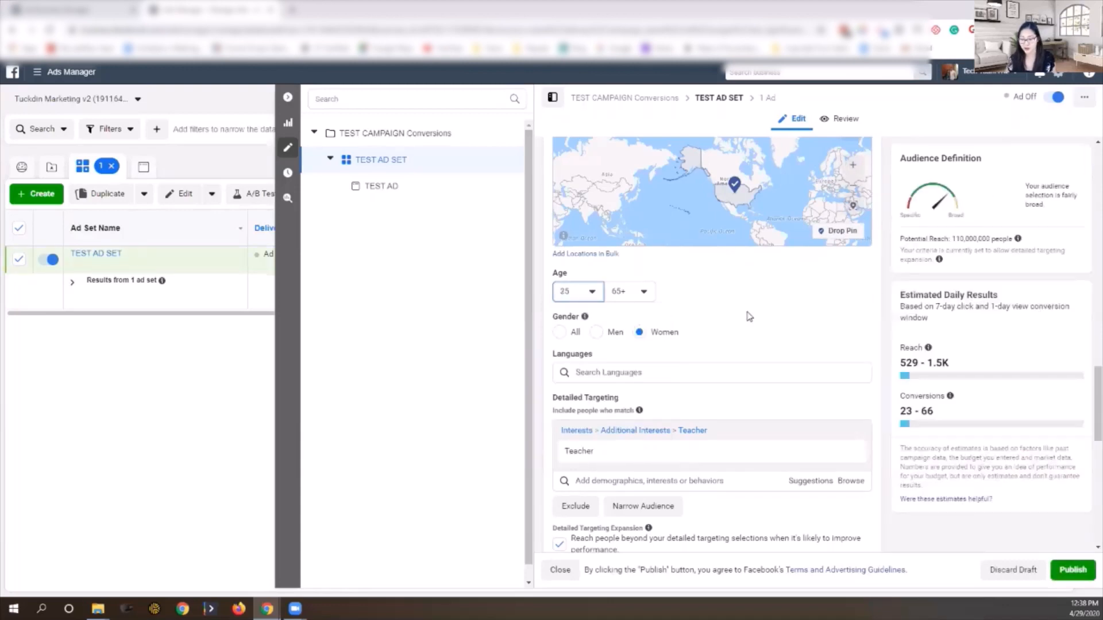
Step: Add English (All) as the audience language
{"action": "left_click", "coordinate": [606, 370]}
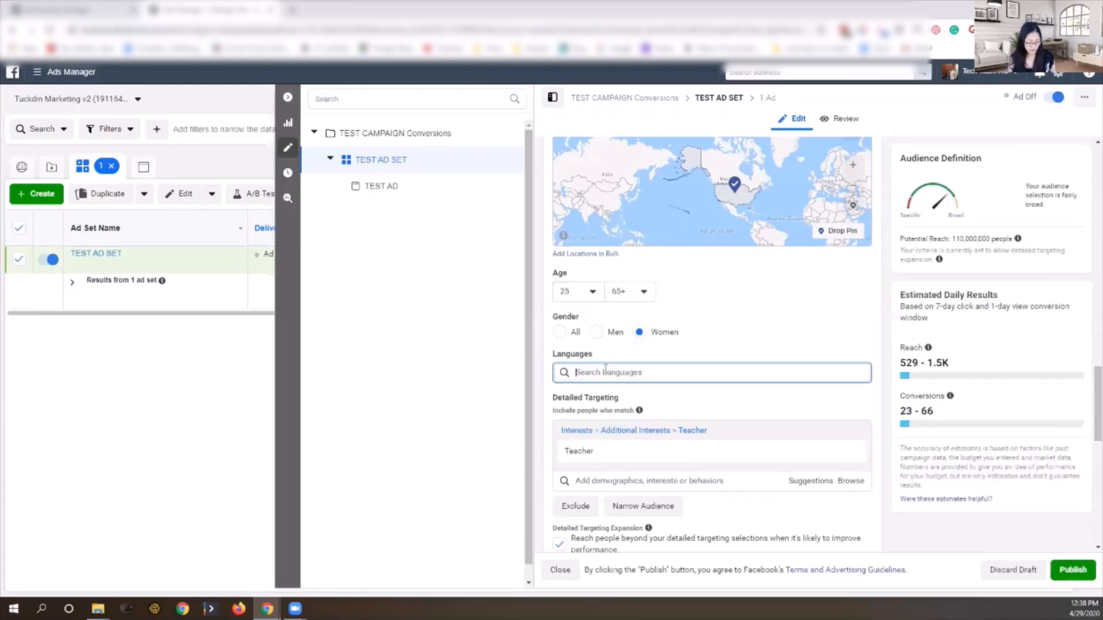
{"action": "type", "text": "English"}
{"action": "key", "text": "BackSpace"}
{"action": "key", "text": "BackSpace"}
{"action": "type", "text": "s"}
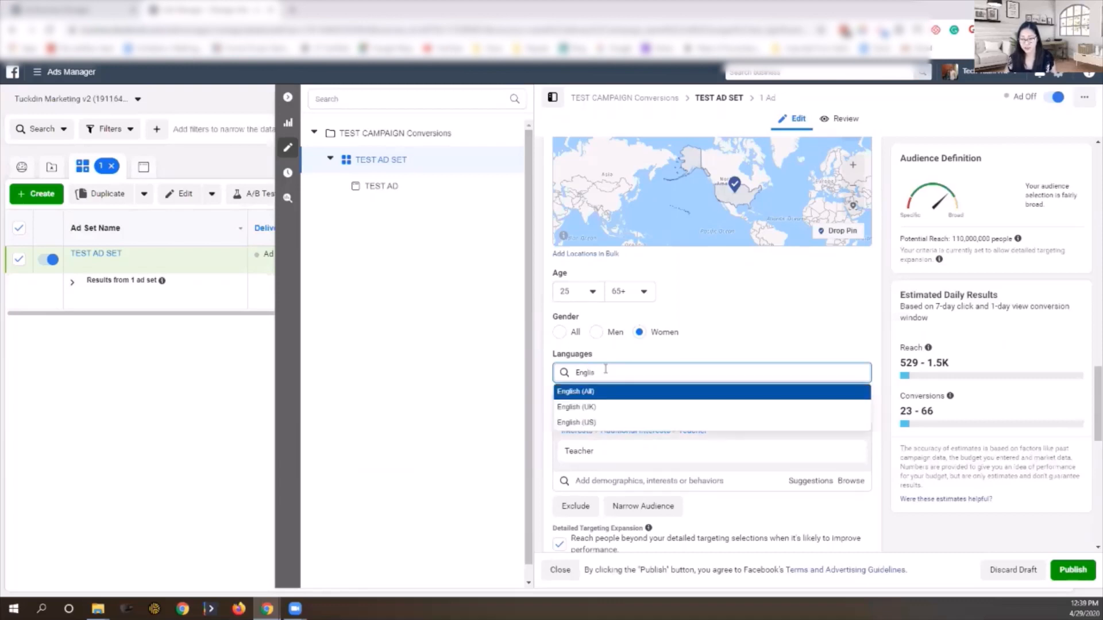
{"action": "left_click", "coordinate": [583, 390]}
{"action": "scroll", "coordinate": [633, 385], "scroll_direction": "down", "scroll_amount": 3}
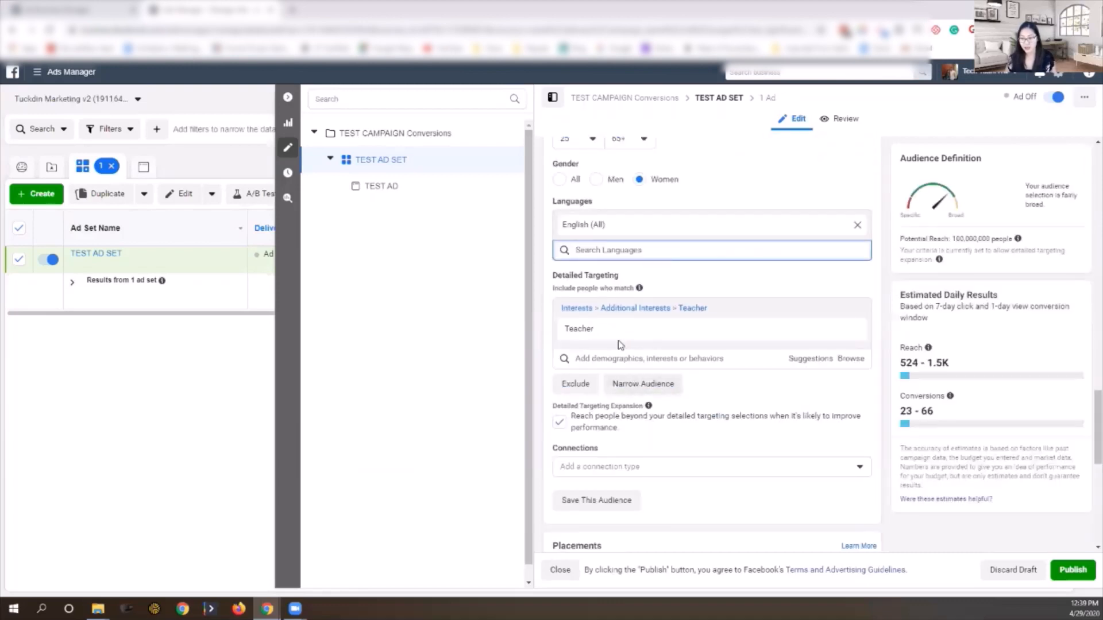
Step: Replace the Teacher interest with Frequent Travelers in detailed targeting
{"action": "mouse_move", "coordinate": [613, 339]}
{"action": "left_click", "coordinate": [849, 331]}
{"action": "left_click", "coordinate": [593, 307]}
{"action": "type", "text": "travel"}
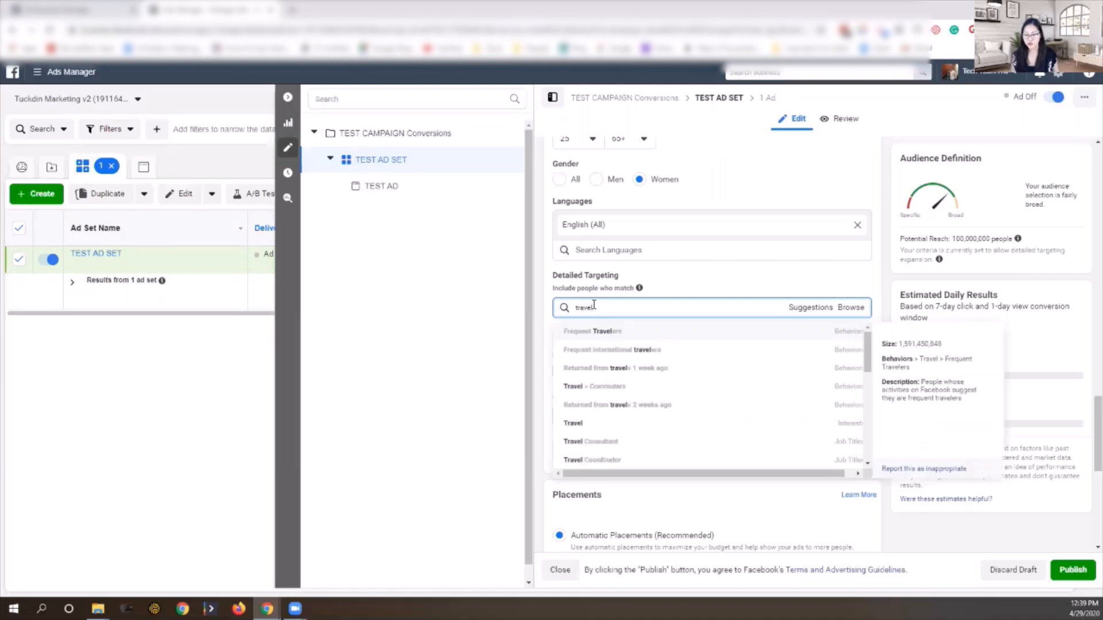
{"action": "left_click", "coordinate": [616, 333]}
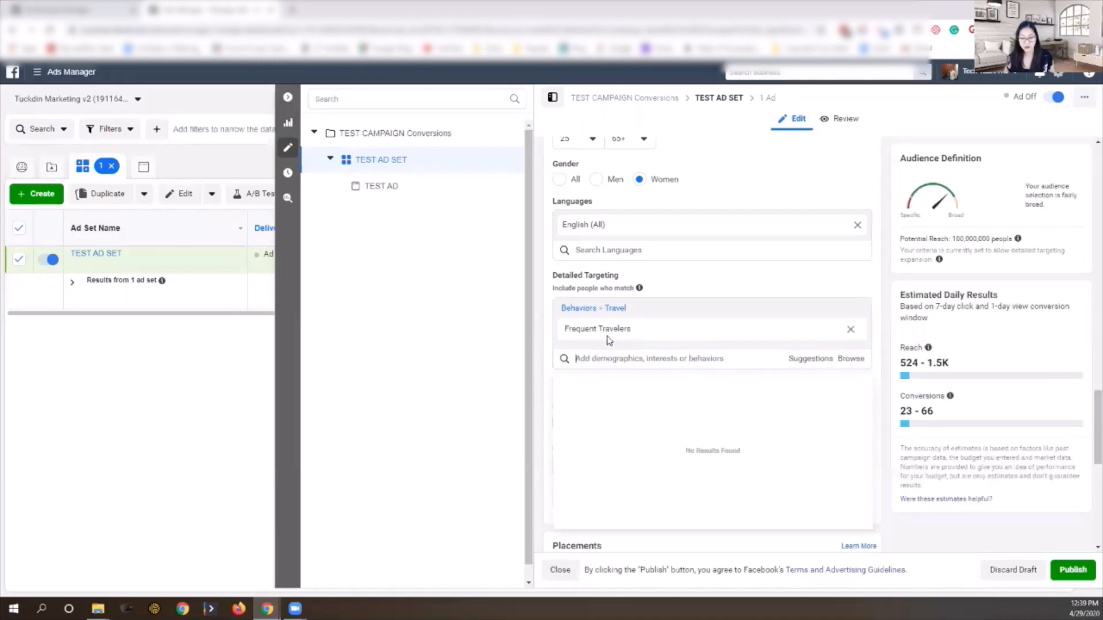
{"action": "mouse_move", "coordinate": [617, 333]}
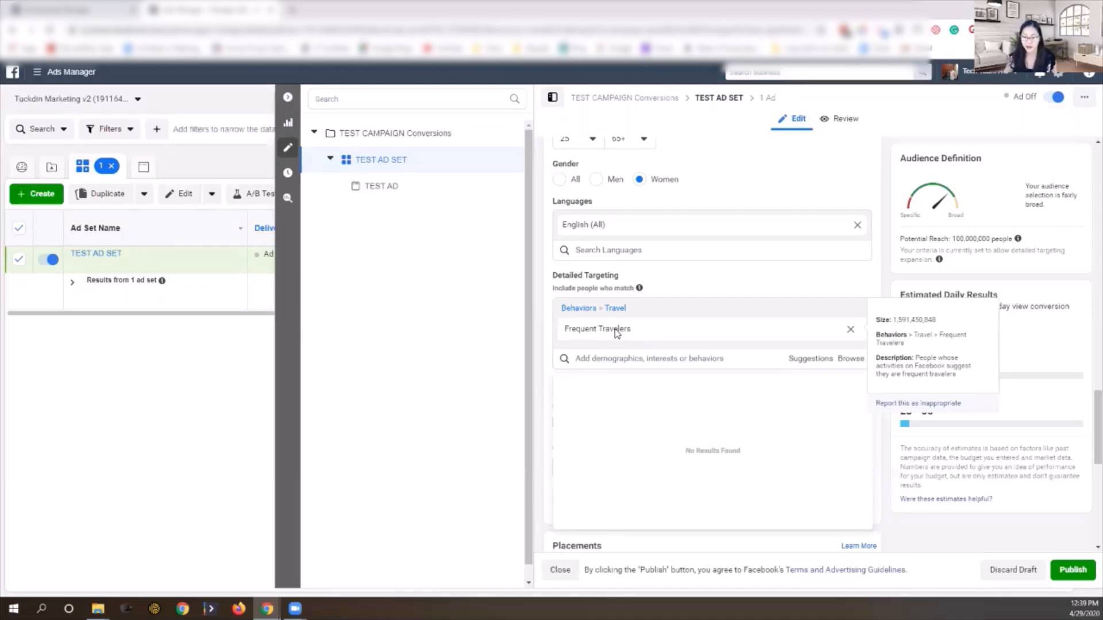
{"action": "left_click", "coordinate": [538, 337]}
Step: Add a must-also-match group narrowing the audience to the mom interest
{"action": "mouse_move", "coordinate": [587, 333]}
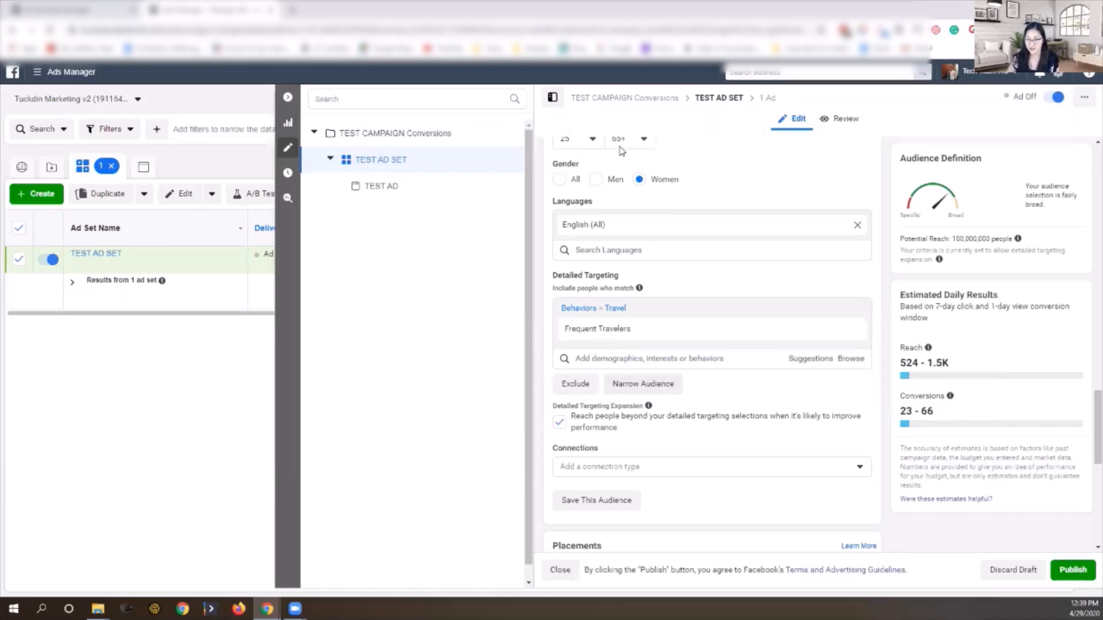
{"action": "left_click", "coordinate": [639, 390]}
{"action": "left_click", "coordinate": [617, 398]}
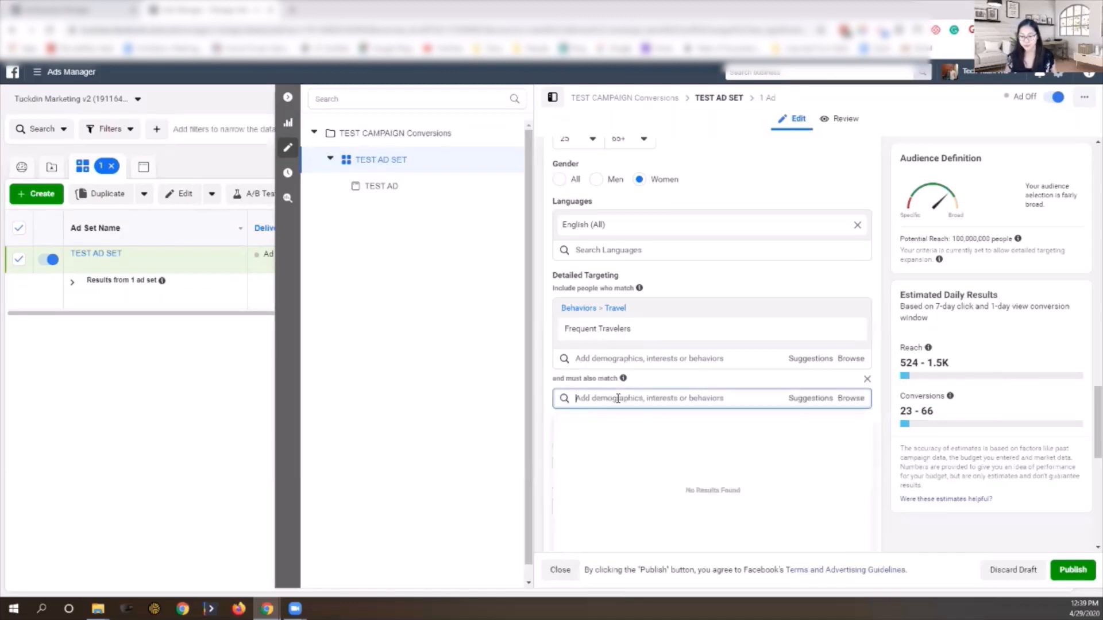
{"action": "type", "text": "Mom"}
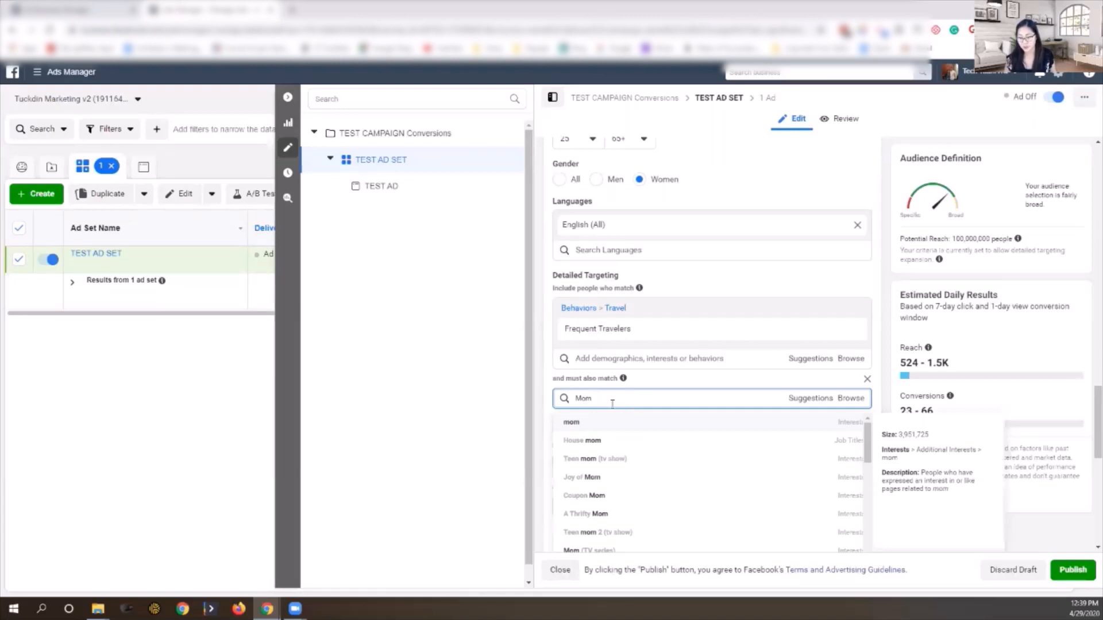
{"action": "left_click", "coordinate": [575, 424]}
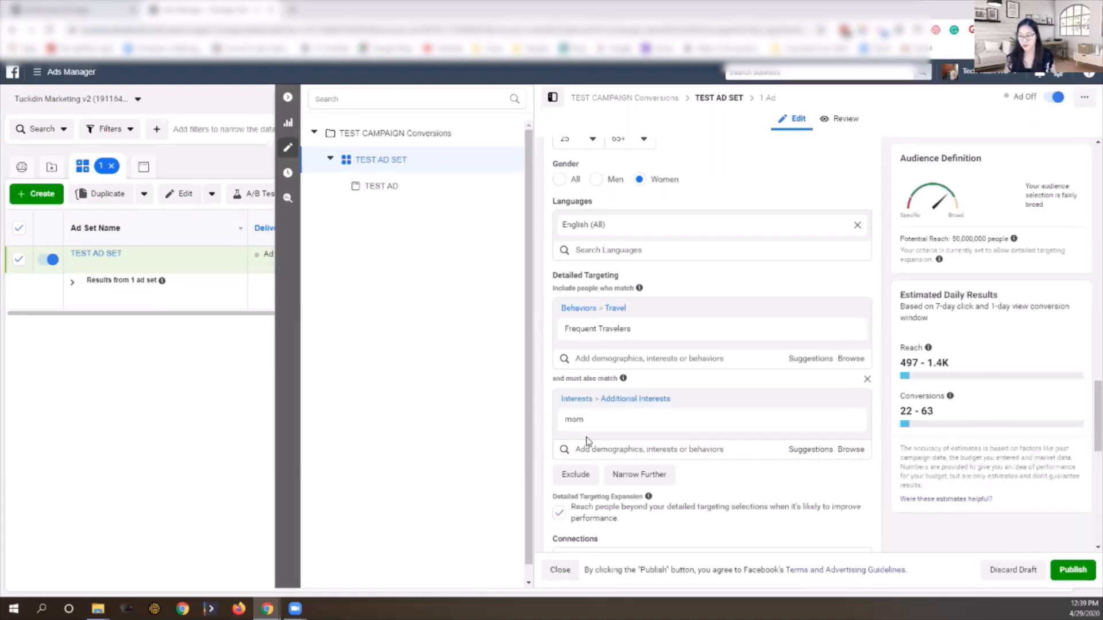
{"action": "left_click", "coordinate": [850, 419]}
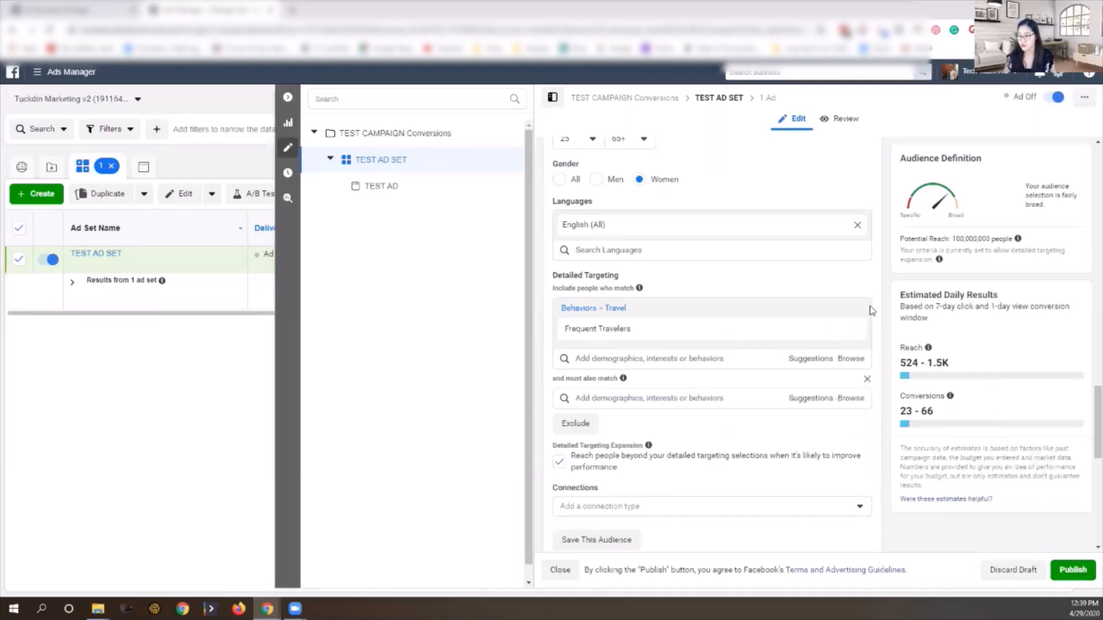
{"action": "mouse_move", "coordinate": [879, 313]}
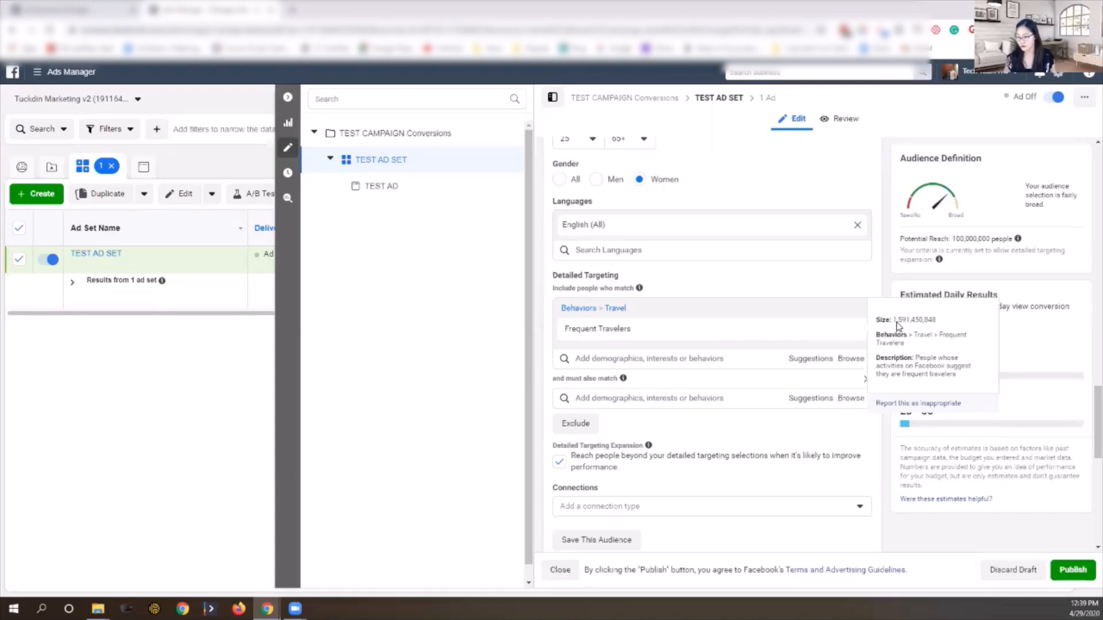
{"action": "left_click", "coordinate": [609, 402]}
{"action": "type", "text": "Mom"}
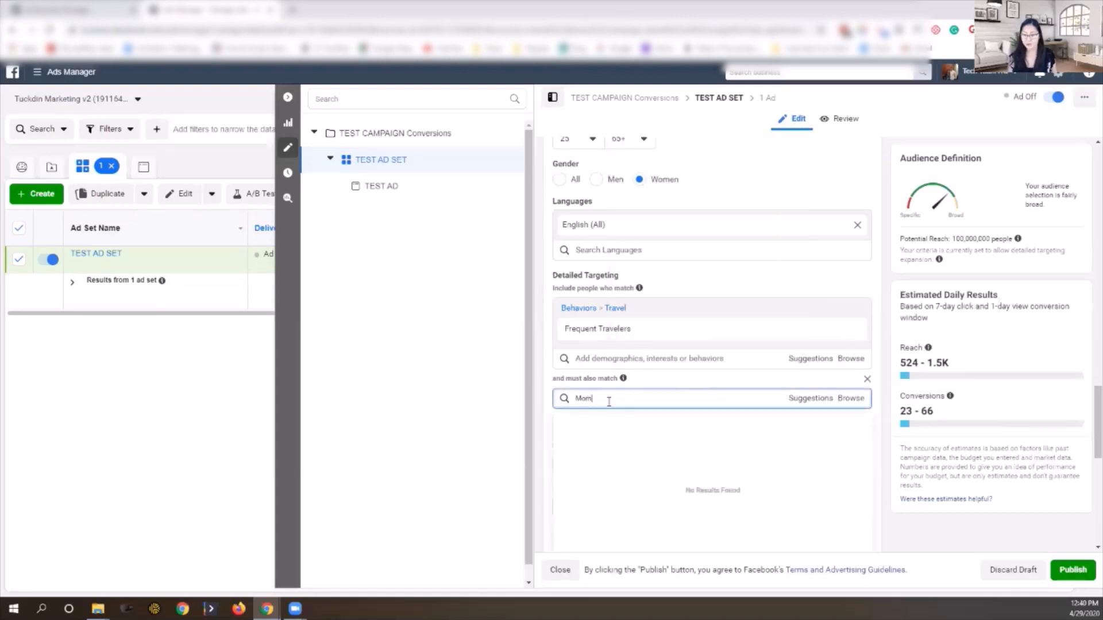
{"action": "key", "text": "Return"}
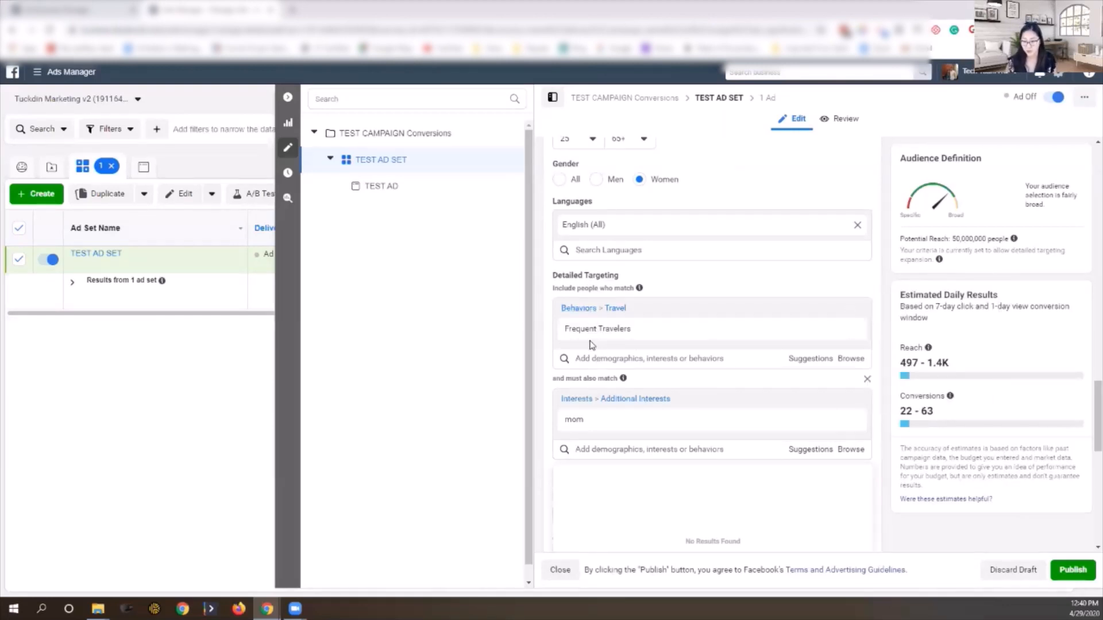
{"action": "mouse_move", "coordinate": [600, 429]}
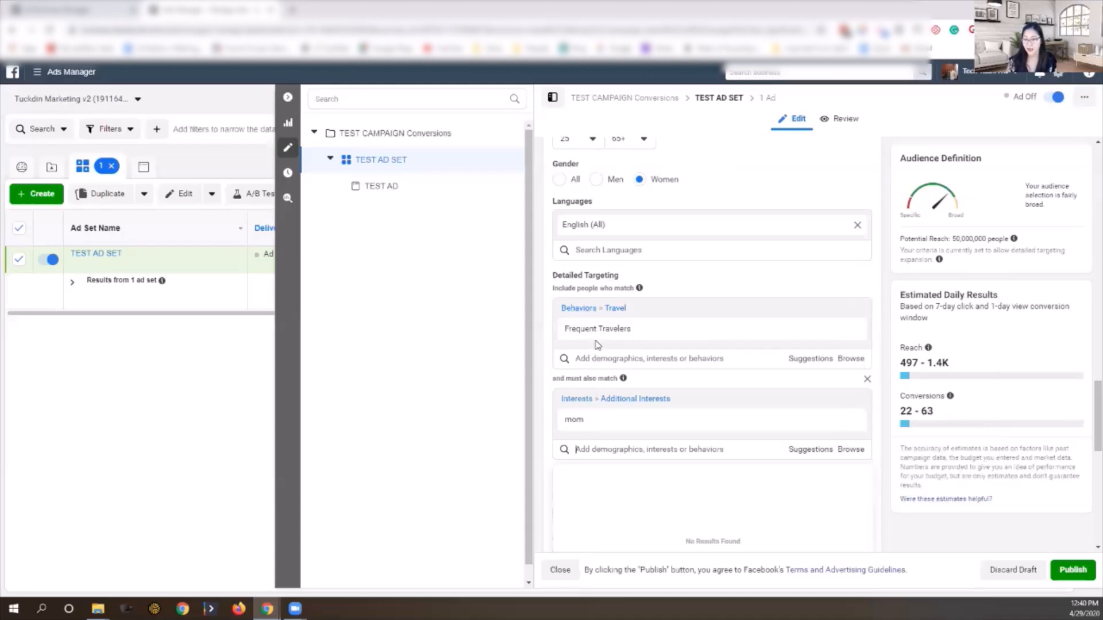
Step: Add Tourism as another included interest alongside Frequent Travelers
{"action": "left_click", "coordinate": [587, 360]}
{"action": "type", "text": "ag"}
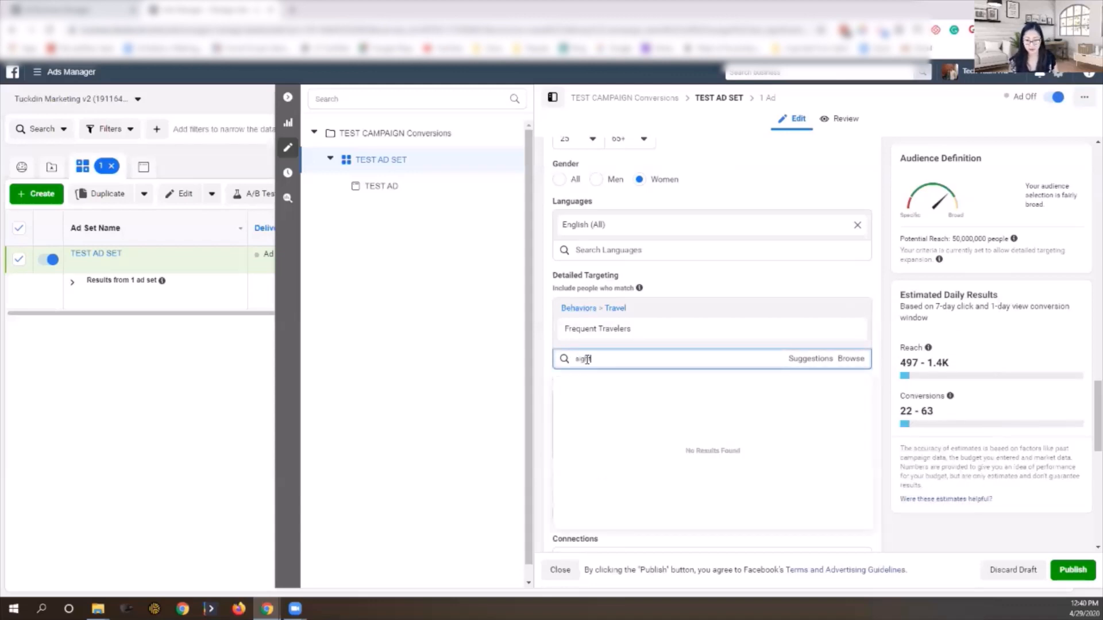
{"action": "key", "text": "BackSpace"}
{"action": "type", "text": "tourism"}
{"action": "left_click", "coordinate": [583, 382]}
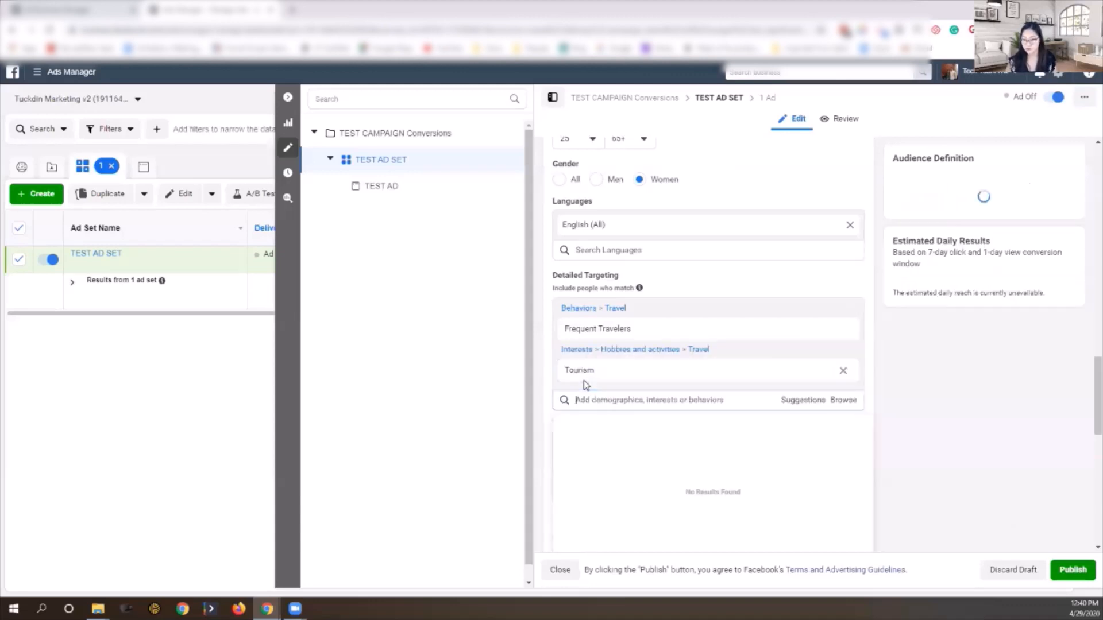
{"action": "left_click", "coordinate": [540, 371]}
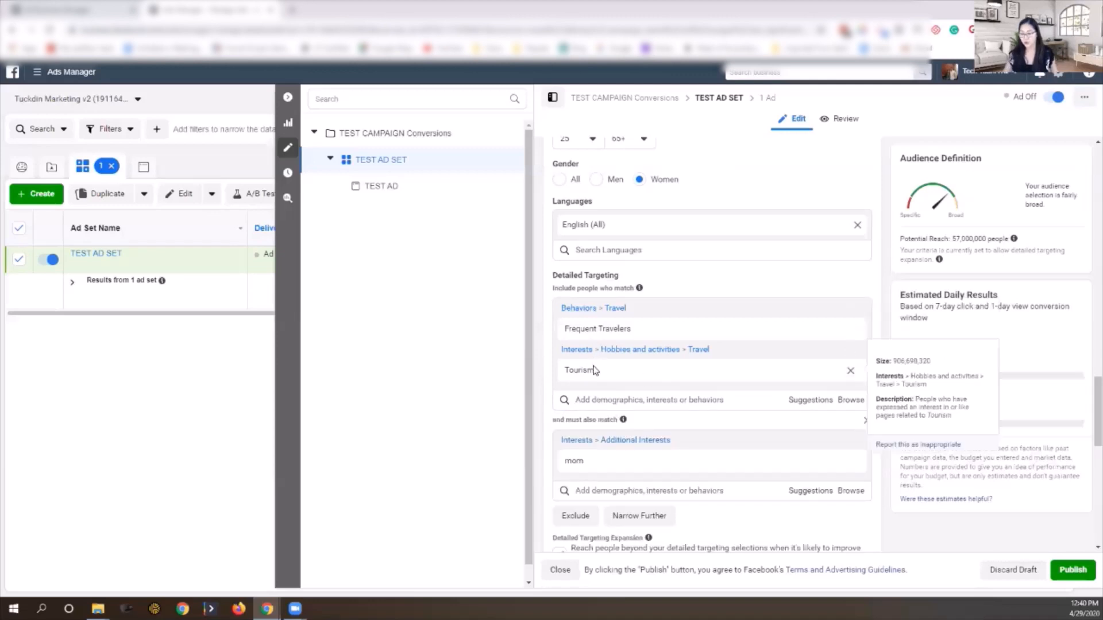
Step: Remove Frequent Travelers, leaving Tourism narrowed by mom at 55,000,000 reach
{"action": "left_click", "coordinate": [590, 401]}
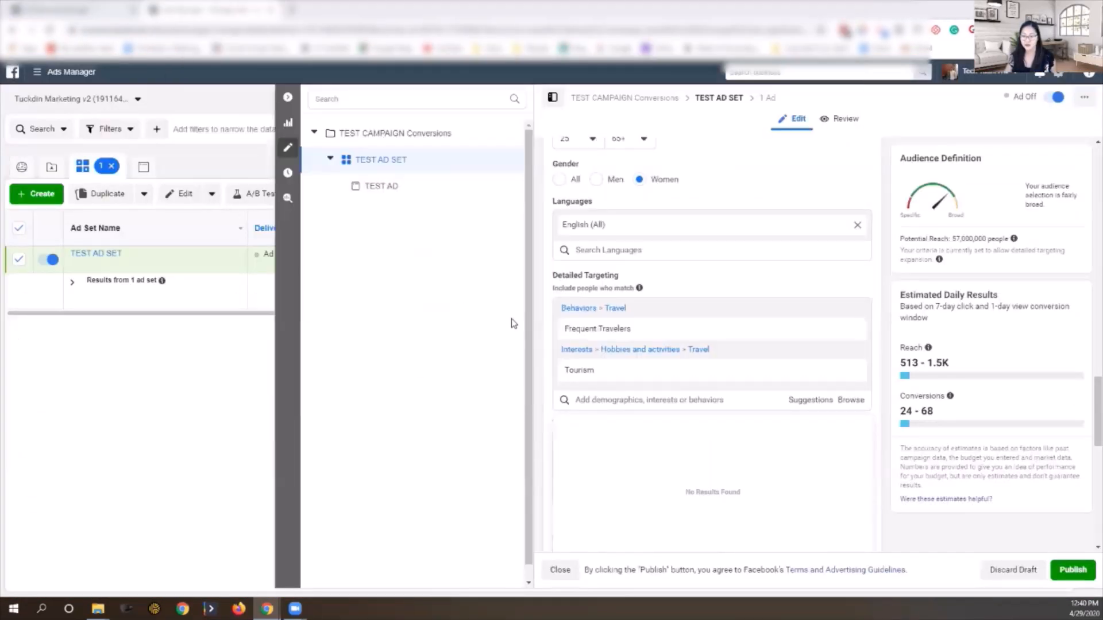
{"action": "left_click", "coordinate": [848, 328]}
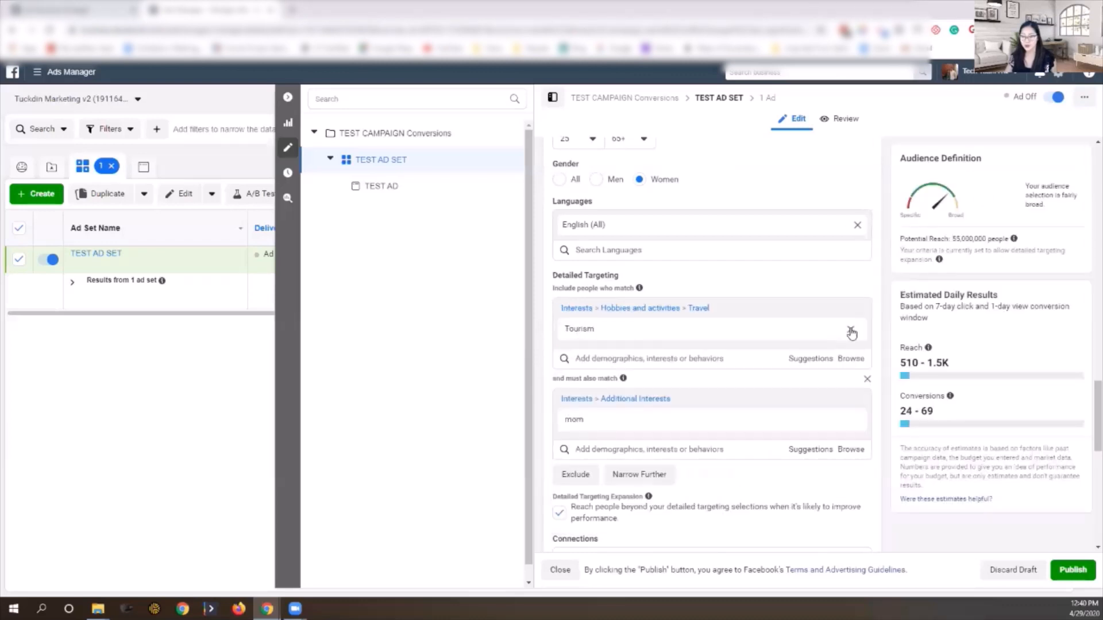
Step: Replace the Tourism interest with Martha Stewart in detailed targeting
{"action": "left_click", "coordinate": [843, 329]}
{"action": "left_click", "coordinate": [610, 306]}
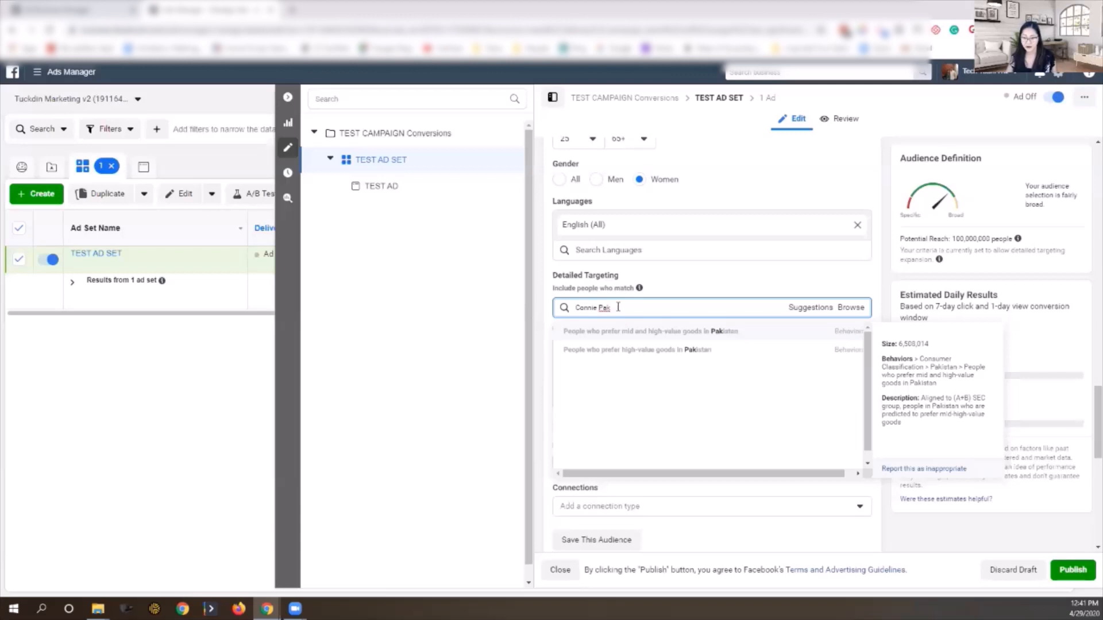
{"action": "triple_click", "coordinate": [618, 308]}
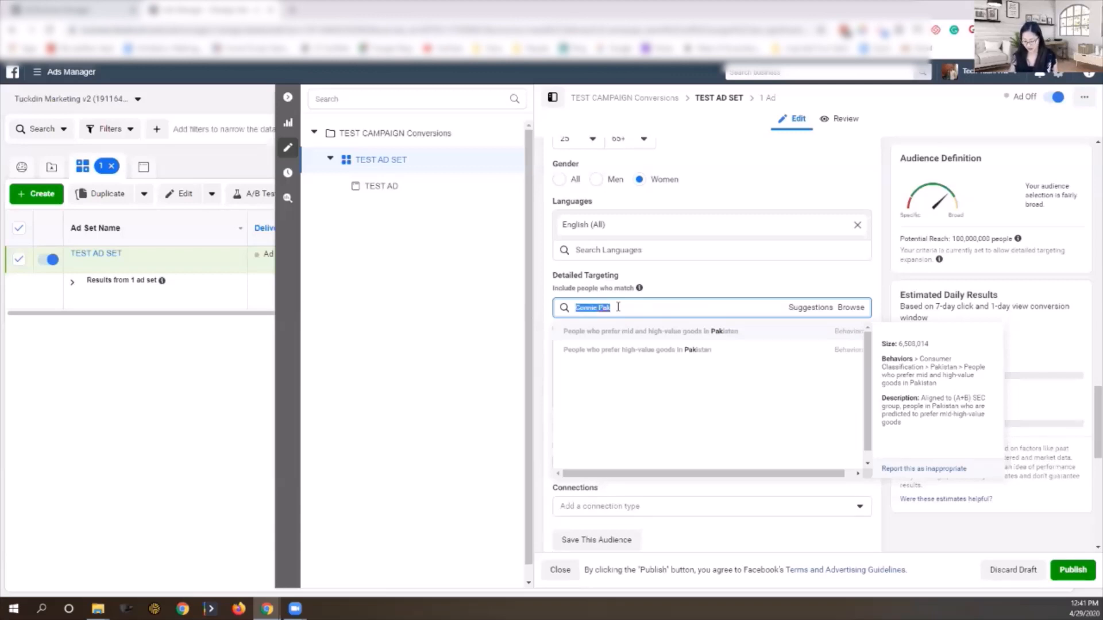
{"action": "key", "text": "BackSpace"}
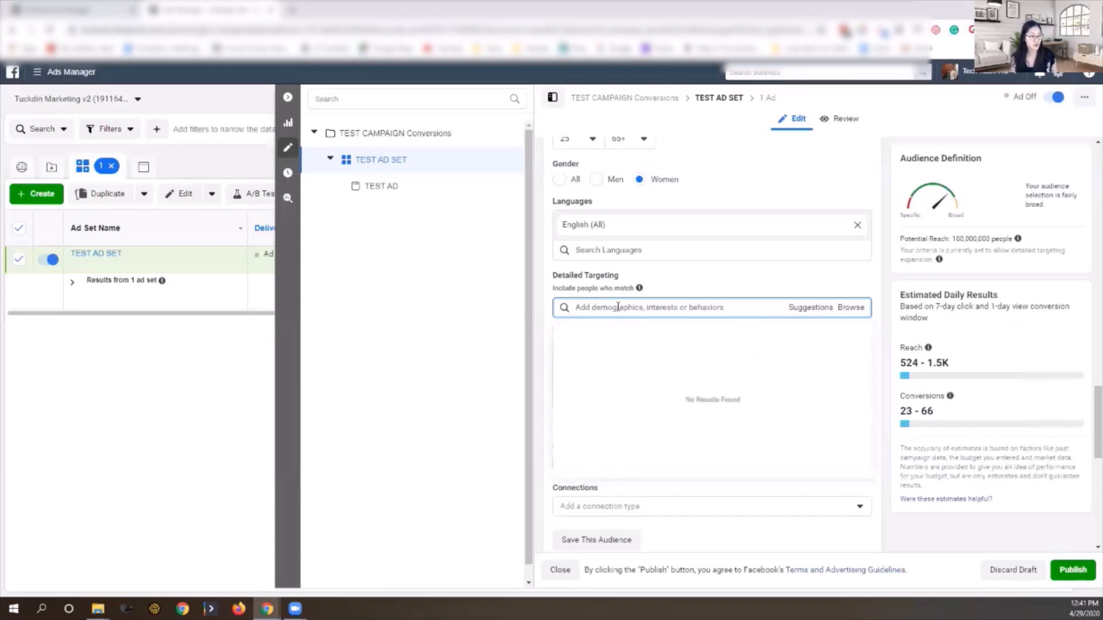
{"action": "type", "text": "martha"}
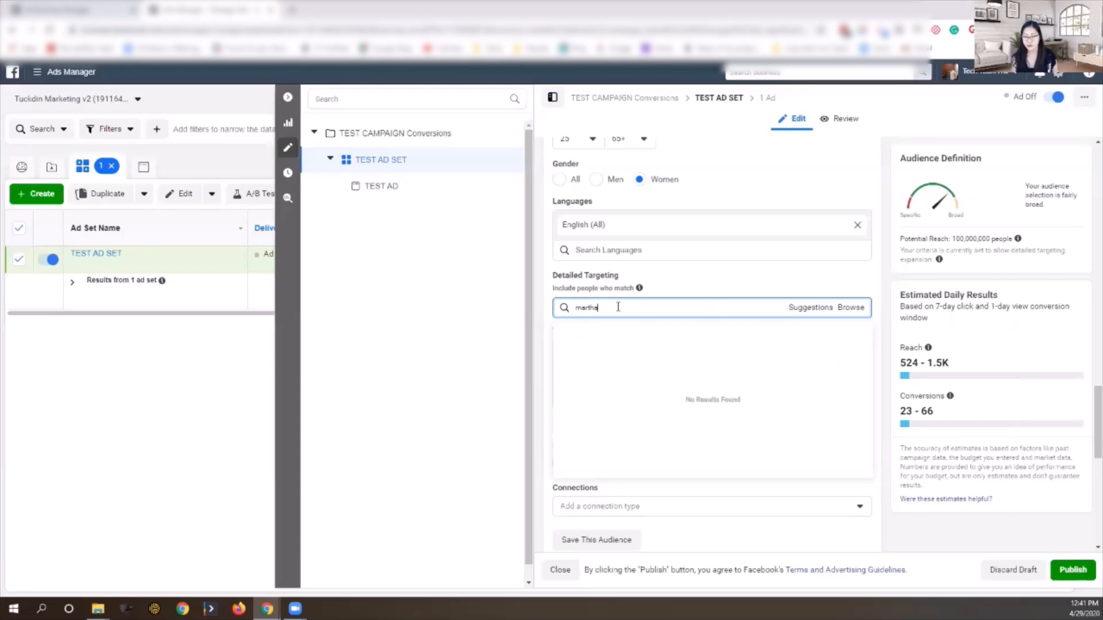
{"action": "type", "text": " stew"}
{"action": "left_click", "coordinate": [586, 338]}
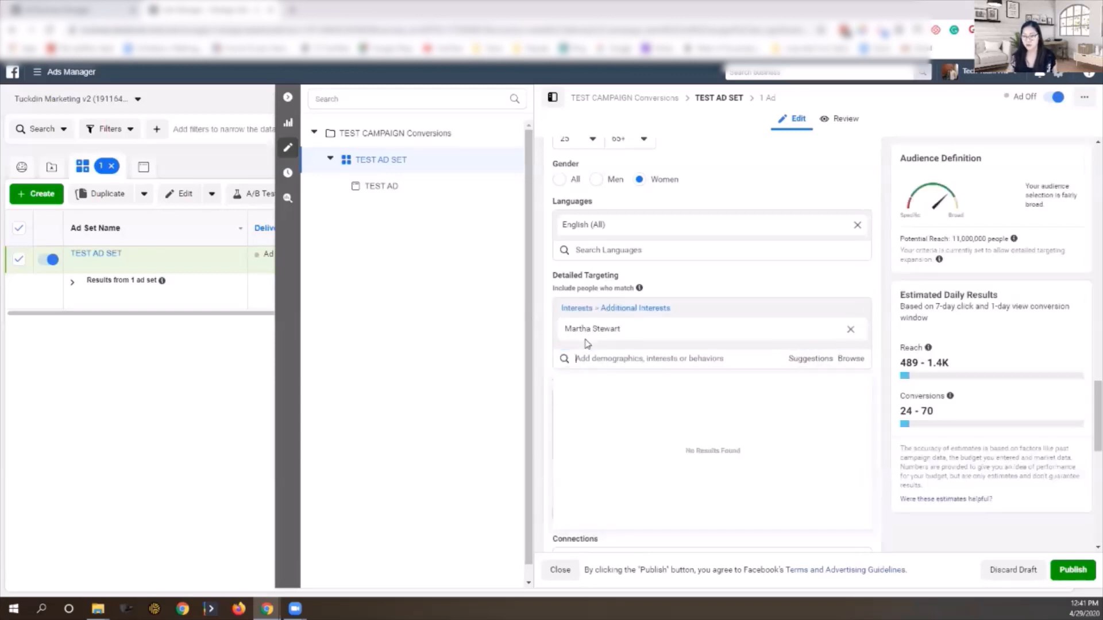
Step: Remove Martha Stewart and the leftover mom must-also-match criterion
{"action": "mouse_move", "coordinate": [600, 337]}
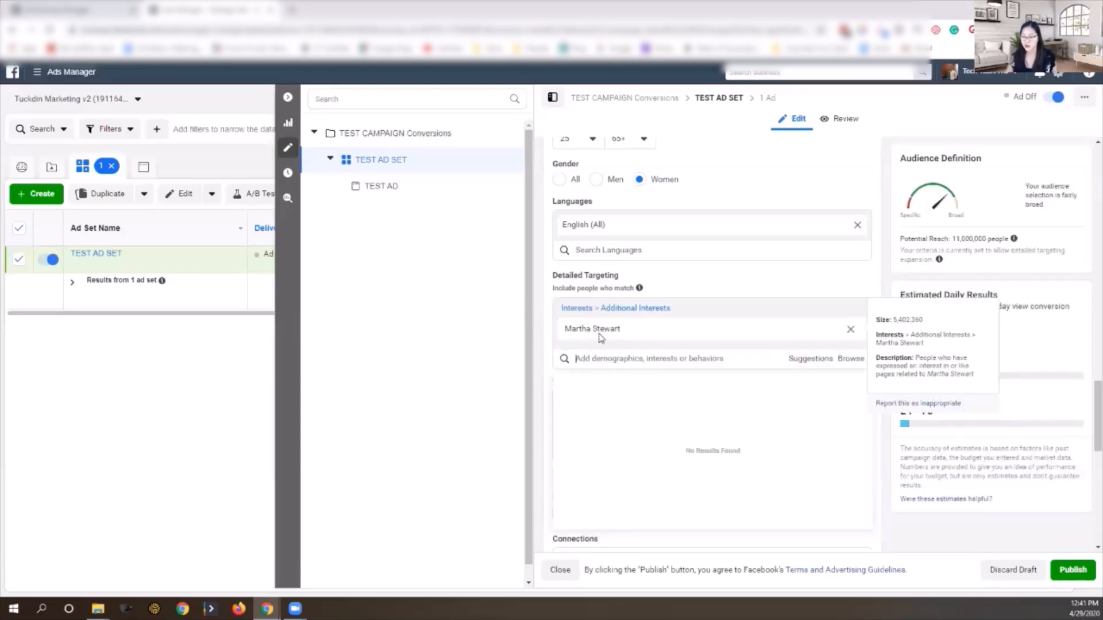
{"action": "scroll", "coordinate": [586, 361], "scroll_direction": "down", "scroll_amount": 3}
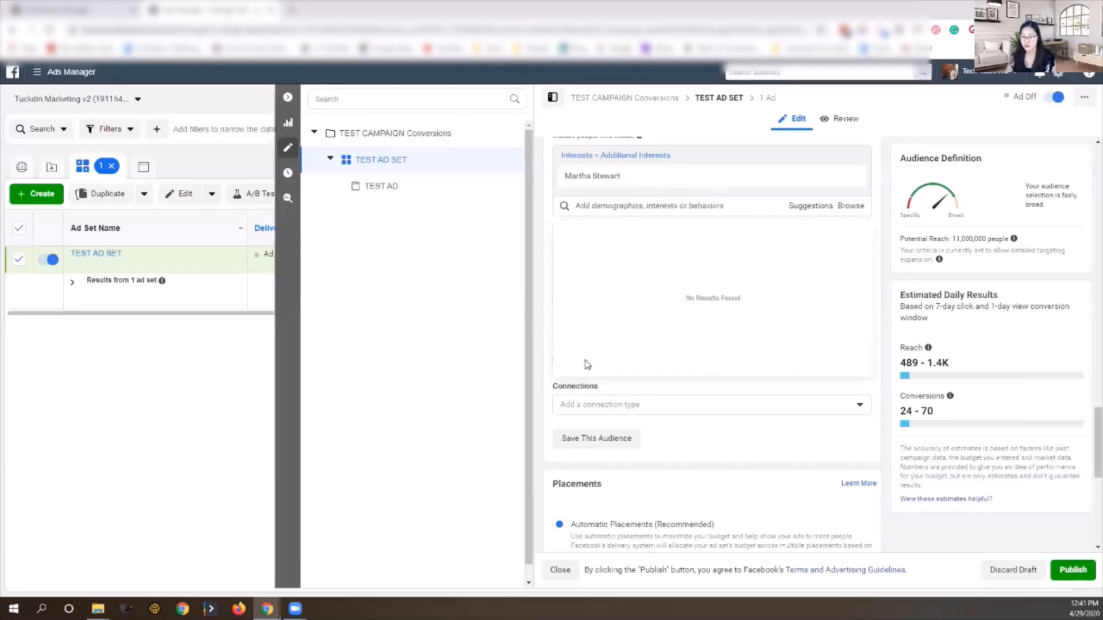
{"action": "scroll", "coordinate": [586, 362], "scroll_direction": "up", "scroll_amount": 3}
{"action": "left_click", "coordinate": [844, 335]}
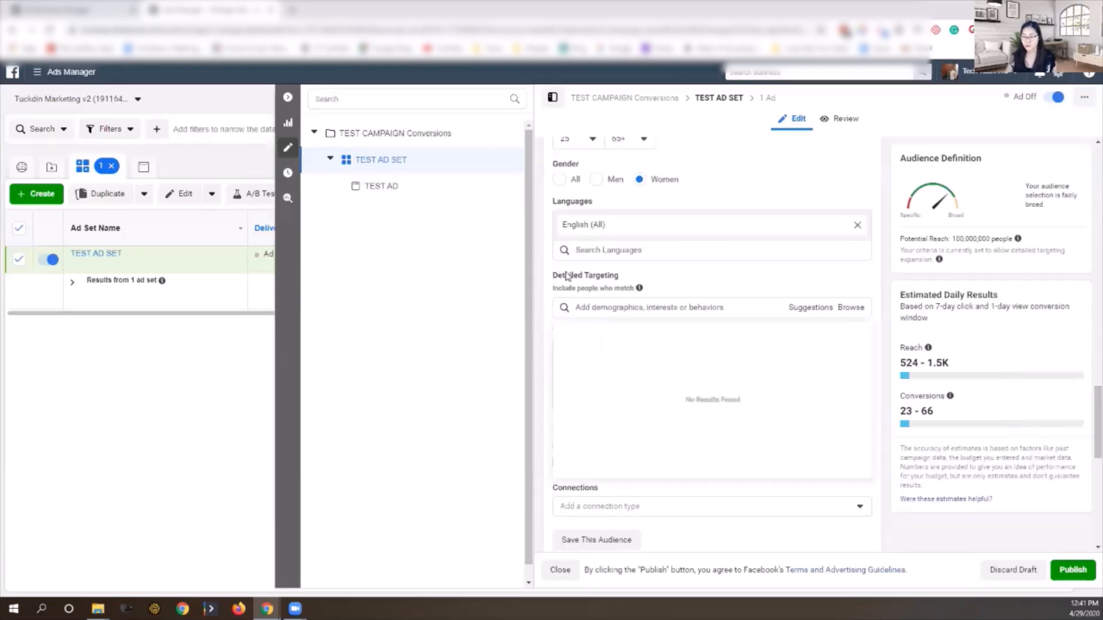
{"action": "left_click", "coordinate": [603, 308]}
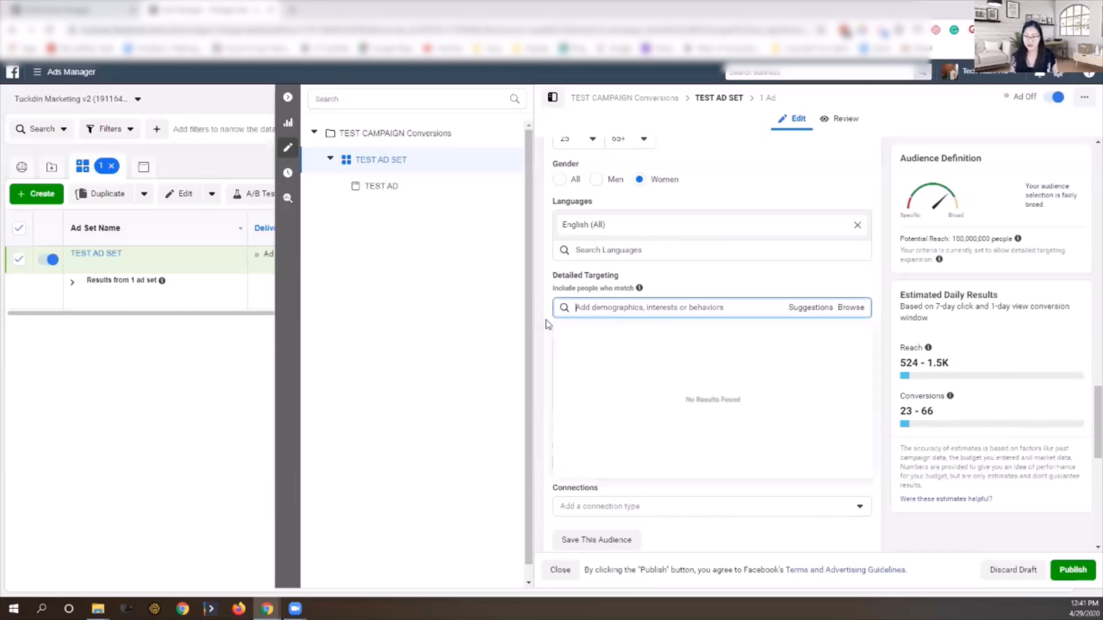
{"action": "left_click", "coordinate": [849, 372]}
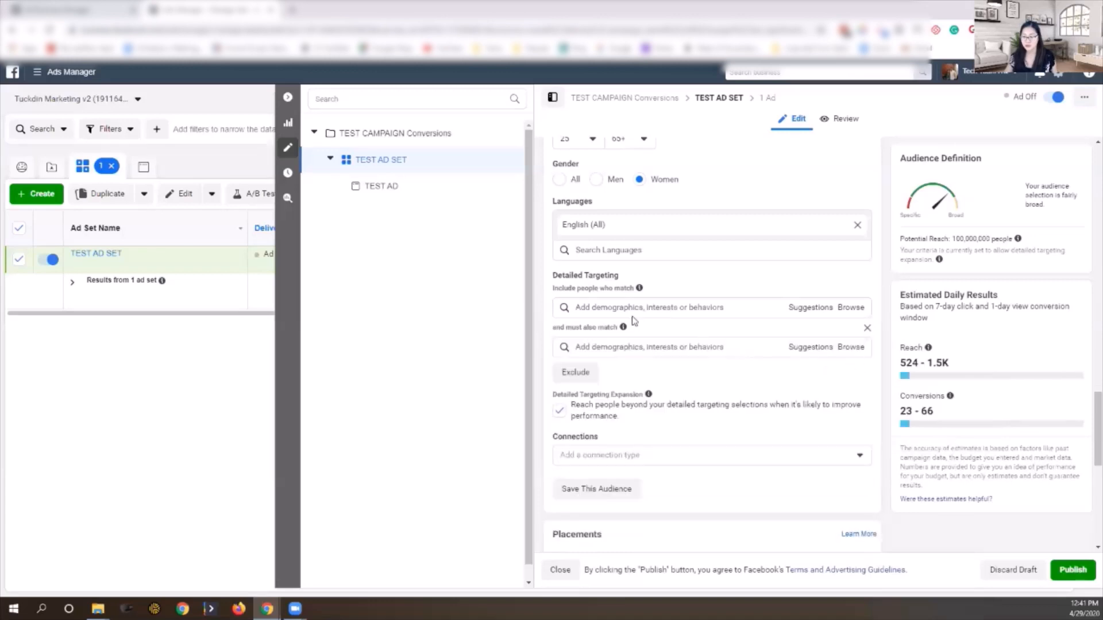
{"action": "left_click", "coordinate": [626, 311]}
{"action": "type", "text": "mom"}
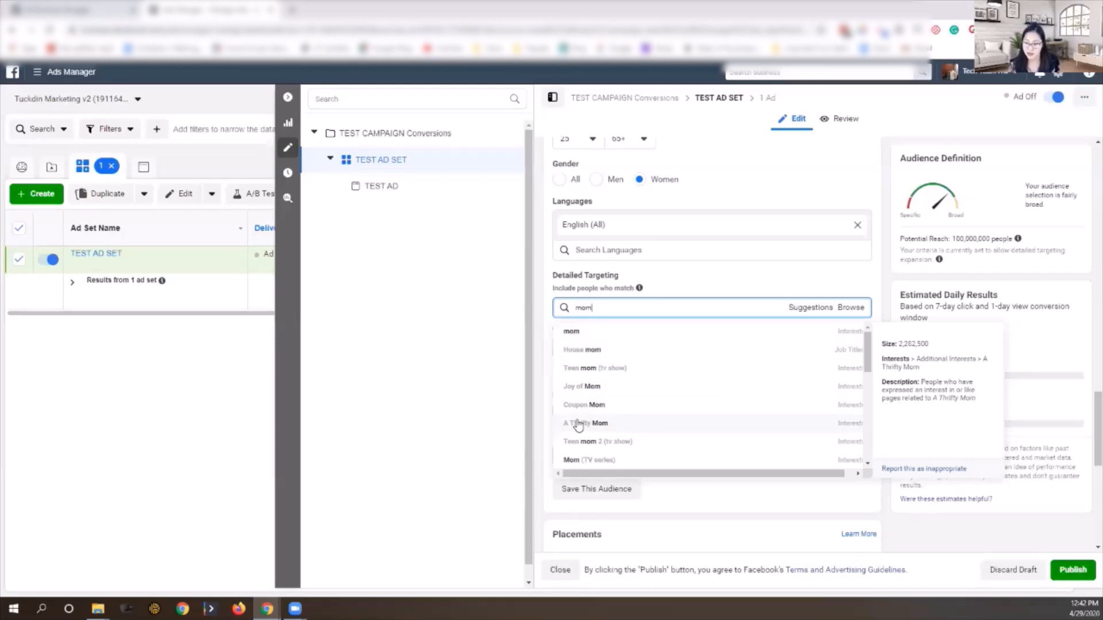
{"action": "scroll", "coordinate": [585, 425], "scroll_direction": "down", "scroll_amount": 3}
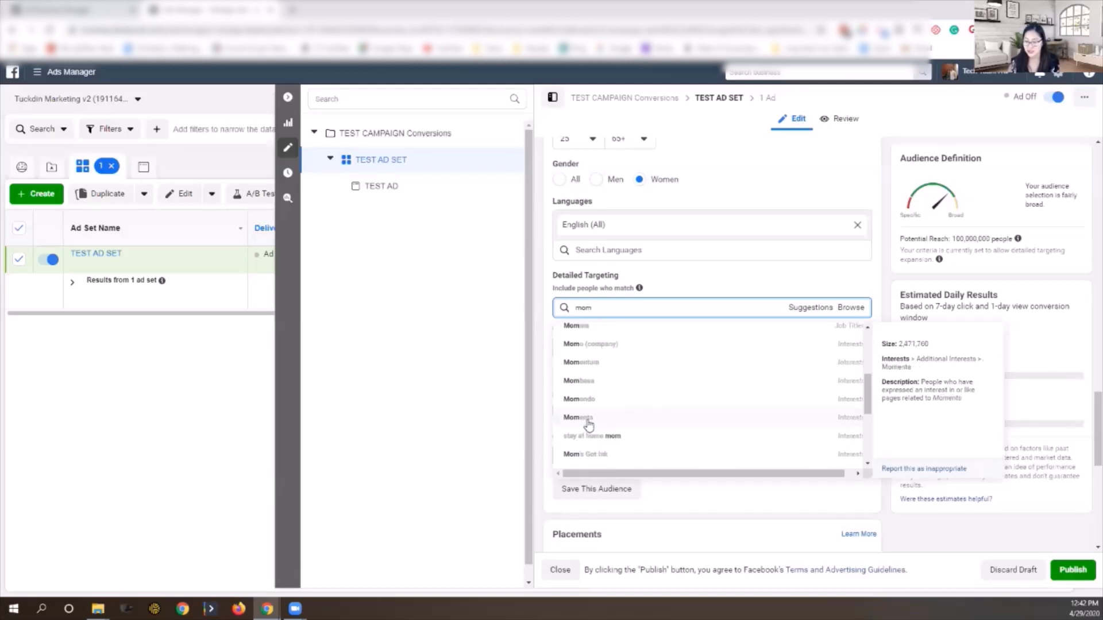
{"action": "scroll", "coordinate": [595, 422], "scroll_direction": "down", "scroll_amount": 1}
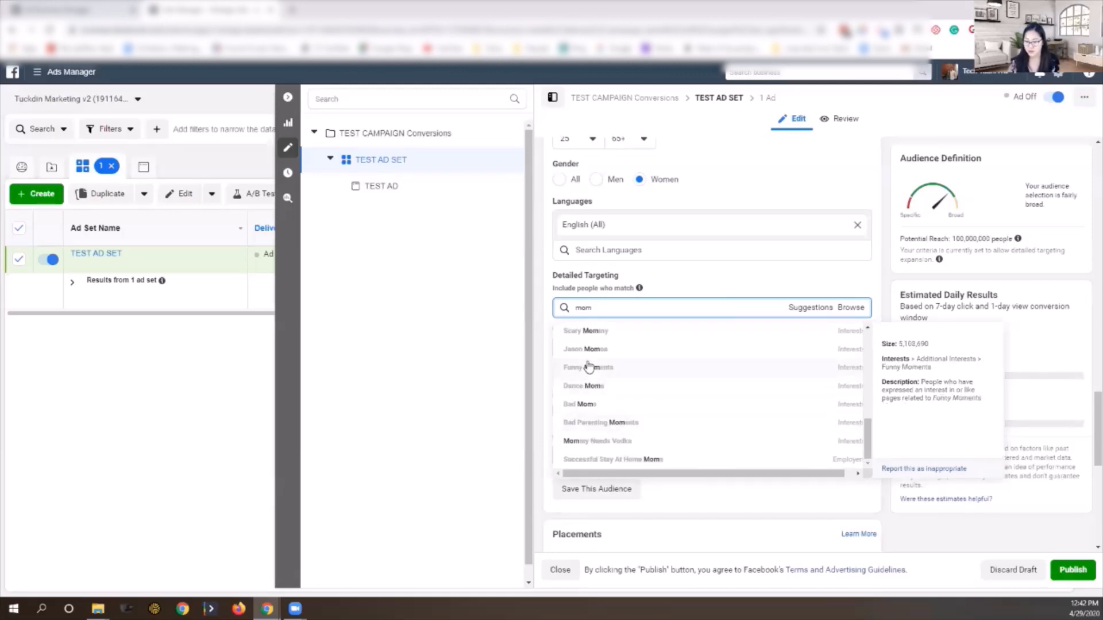
{"action": "scroll", "coordinate": [590, 384], "scroll_direction": "down", "scroll_amount": 6}
{"action": "scroll", "coordinate": [595, 382], "scroll_direction": "up", "scroll_amount": 4}
{"action": "left_click", "coordinate": [548, 353]}
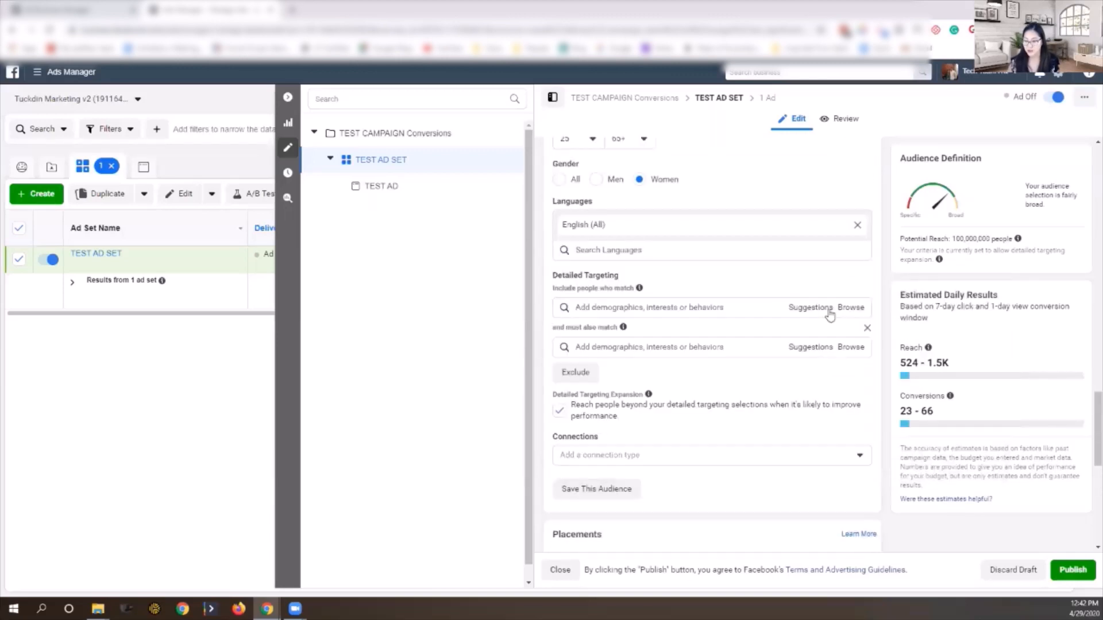
Step: Browse Demographics > Life Events and Parents > All Parents targeting categories
{"action": "left_click", "coordinate": [854, 309]}
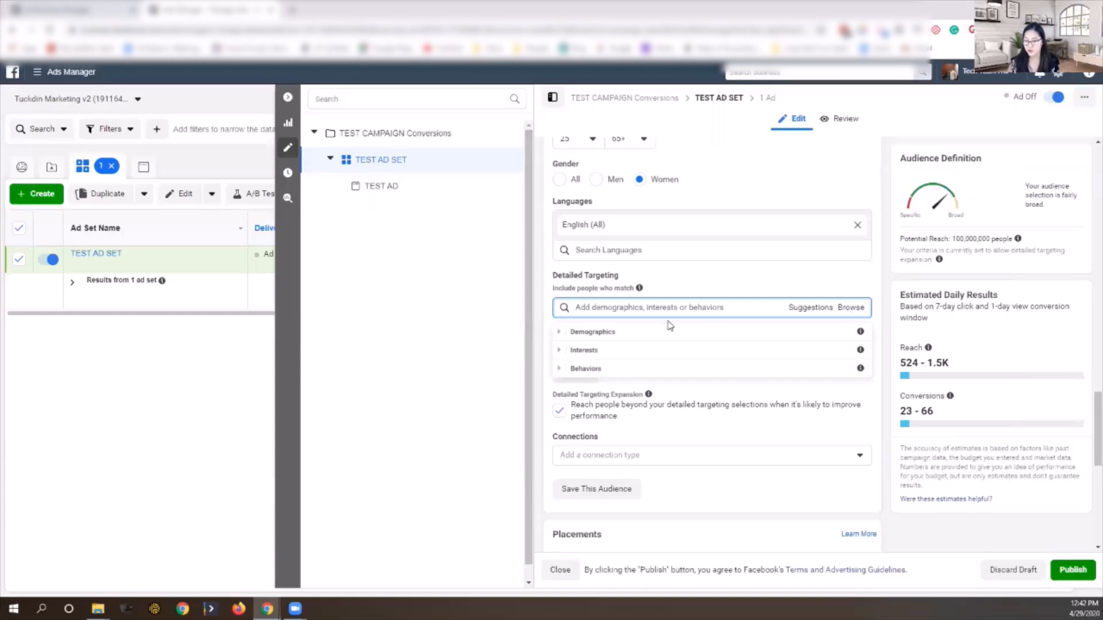
{"action": "left_click", "coordinate": [560, 333]}
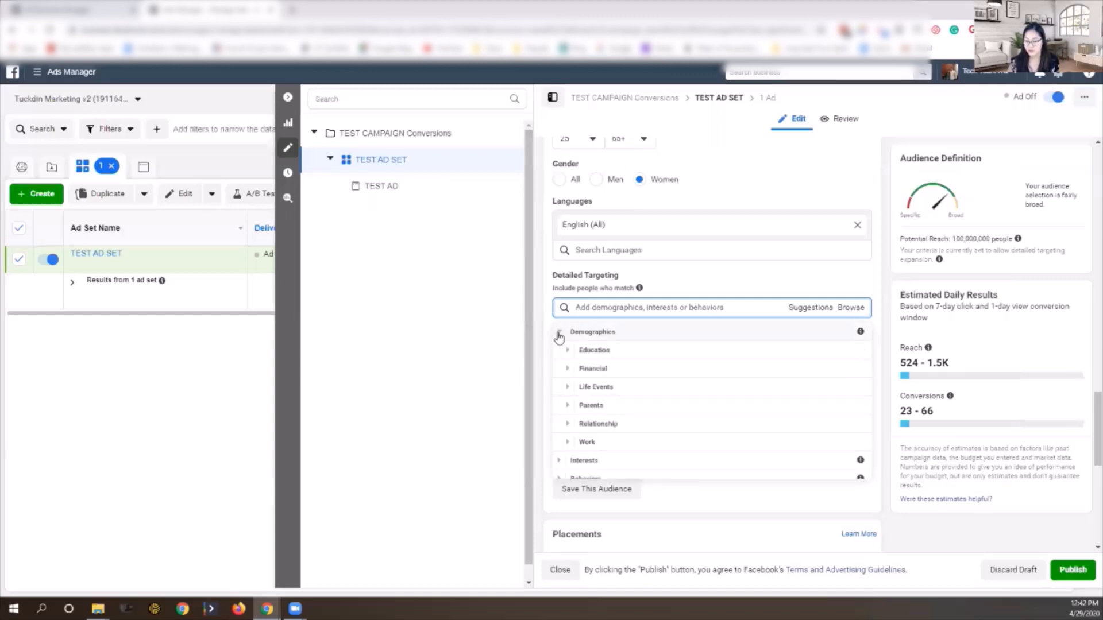
{"action": "left_click", "coordinate": [574, 387]}
{"action": "scroll", "coordinate": [623, 425], "scroll_direction": "down", "scroll_amount": 3}
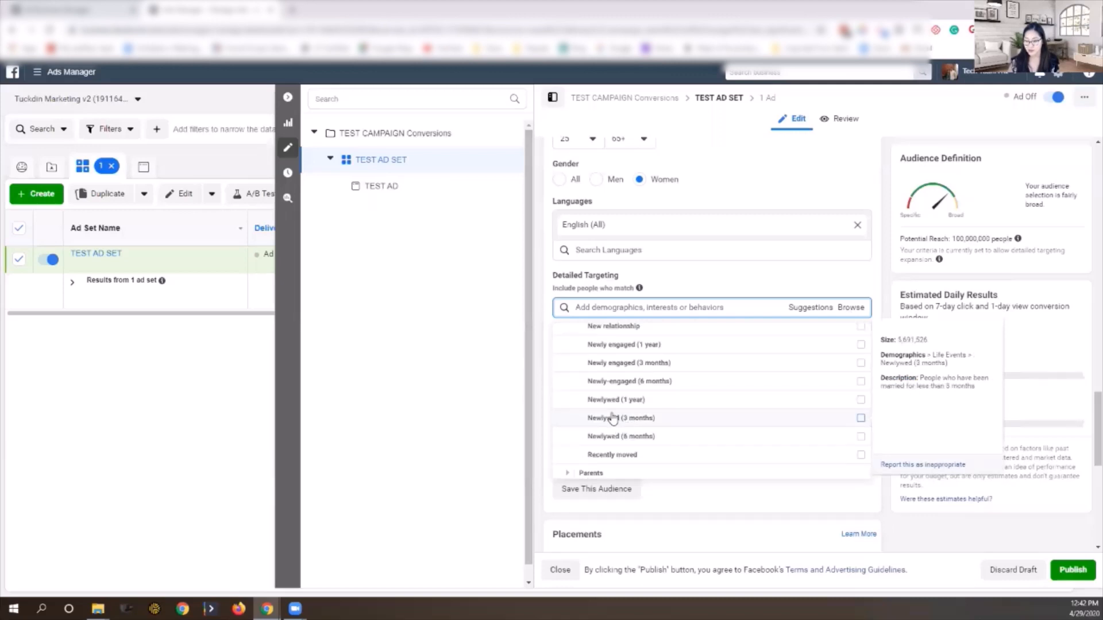
{"action": "scroll", "coordinate": [606, 422], "scroll_direction": "down", "scroll_amount": 2}
{"action": "left_click", "coordinate": [569, 395]}
{"action": "left_click", "coordinate": [600, 402]}
{"action": "scroll", "coordinate": [626, 379], "scroll_direction": "down", "scroll_amount": 1}
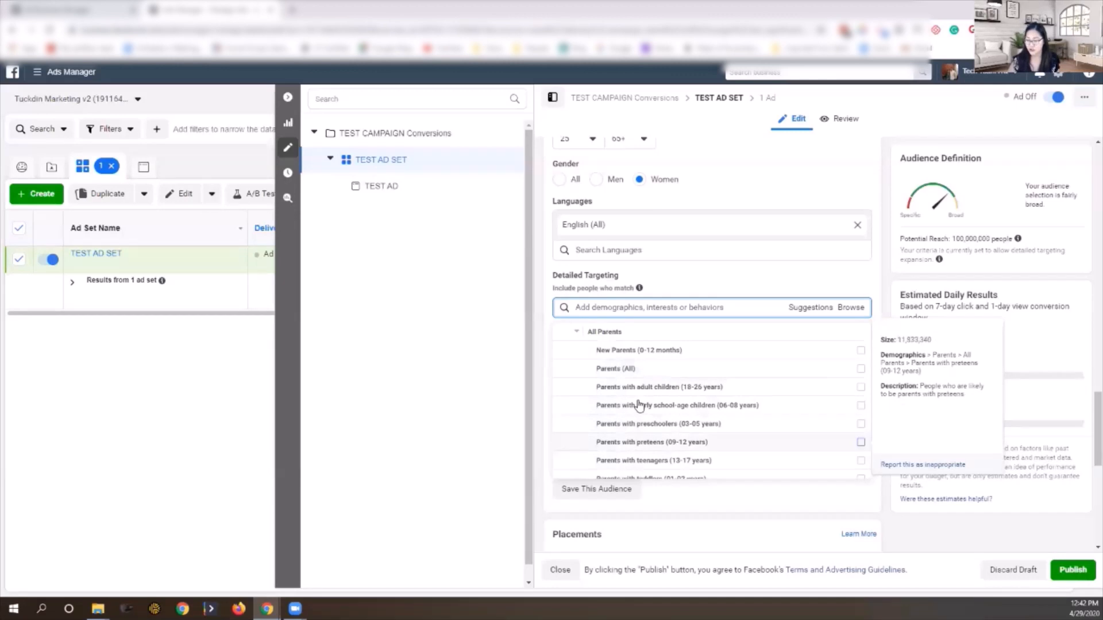
{"action": "scroll", "coordinate": [638, 408], "scroll_direction": "down", "scroll_amount": 1}
{"action": "scroll", "coordinate": [639, 405], "scroll_direction": "up", "scroll_amount": 2}
{"action": "scroll", "coordinate": [632, 413], "scroll_direction": "down", "scroll_amount": 2}
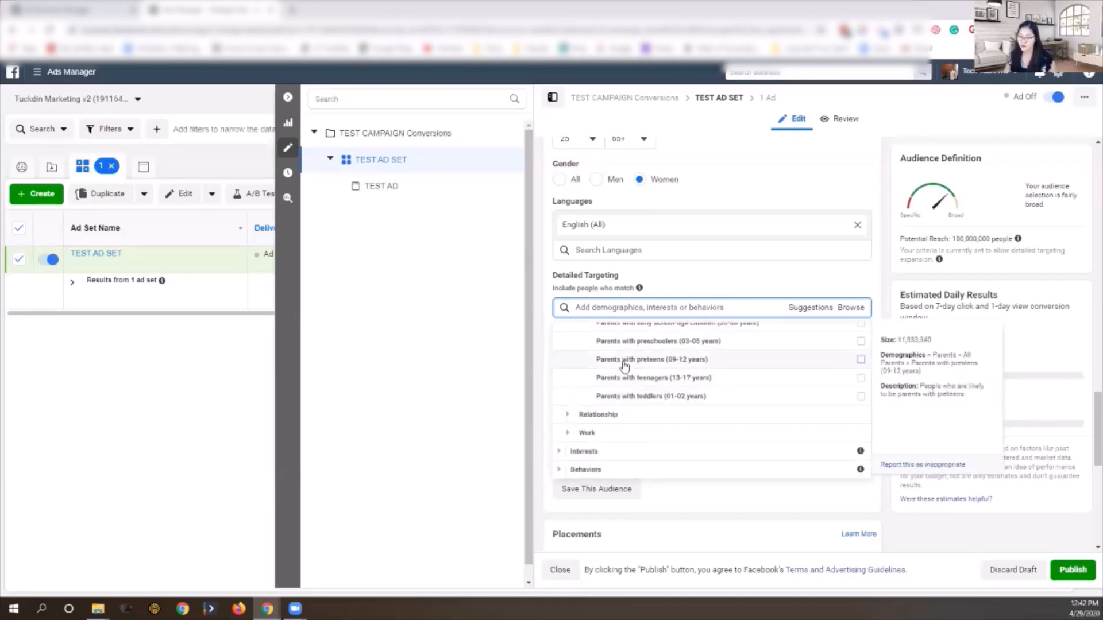
Step: Add Beauty salons from Interests > Shopping and fashion > Beauty
{"action": "left_click", "coordinate": [583, 451]}
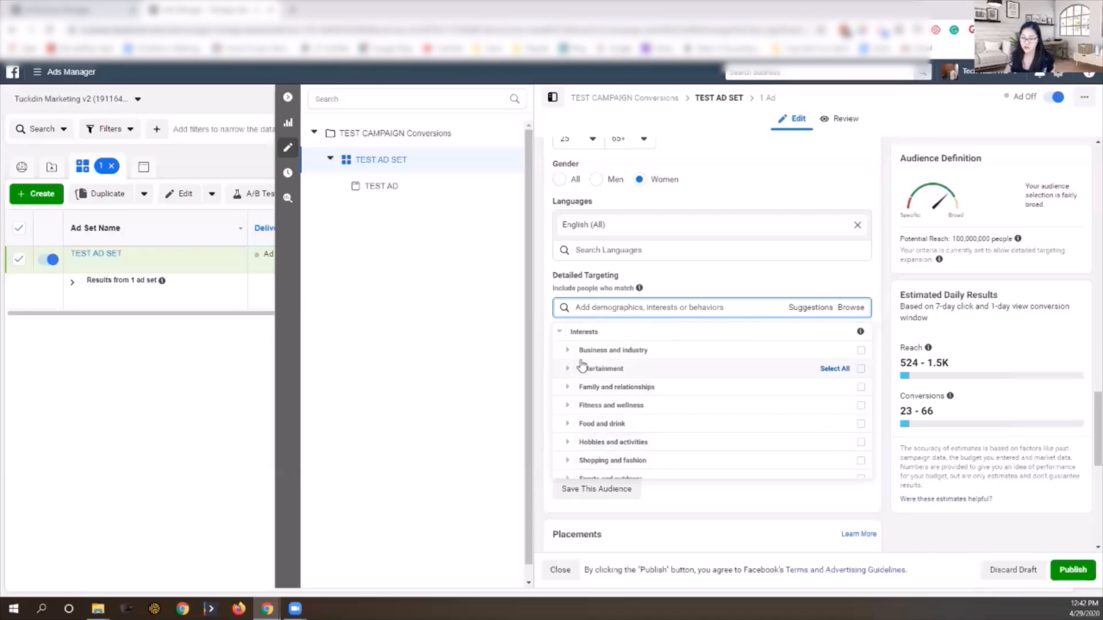
{"action": "left_click", "coordinate": [567, 423]}
{"action": "scroll", "coordinate": [586, 410], "scroll_direction": "down", "scroll_amount": 1}
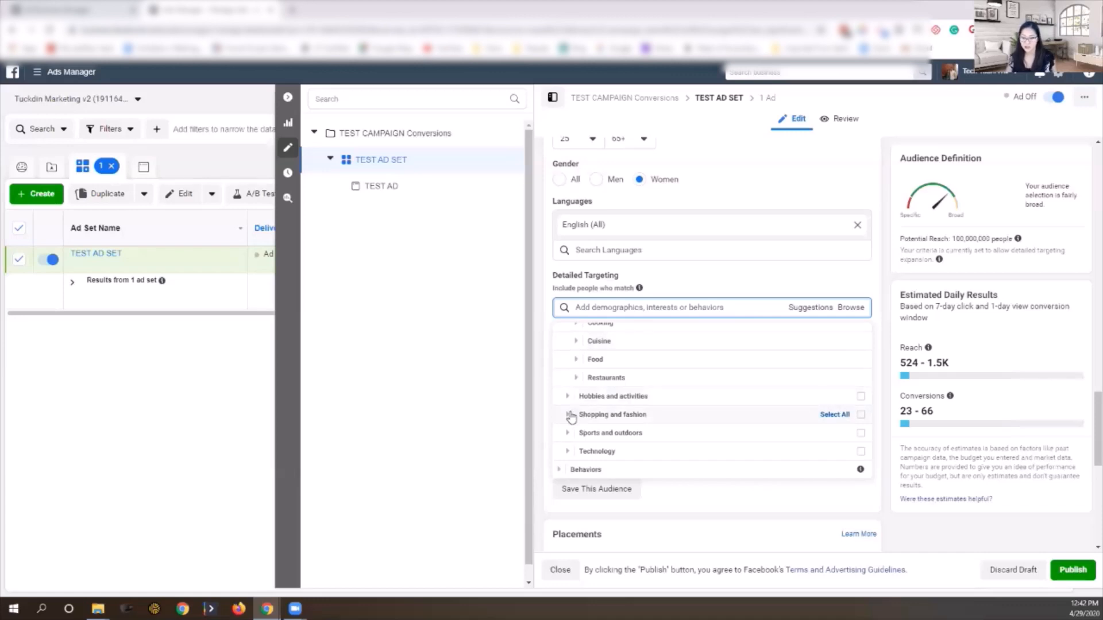
{"action": "left_click", "coordinate": [569, 414]}
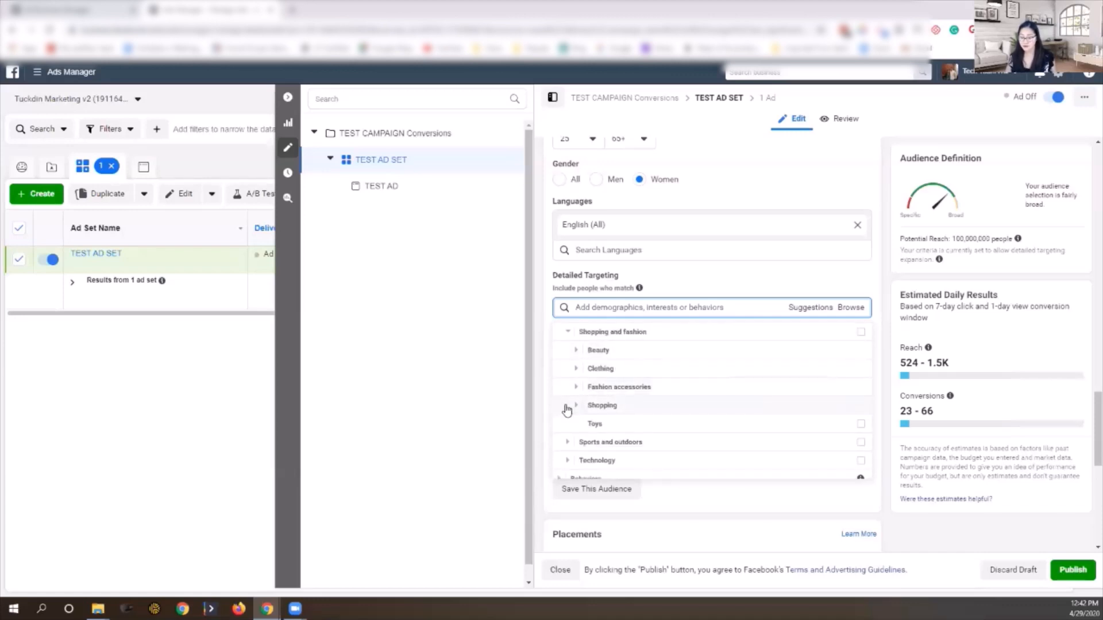
{"action": "left_click", "coordinate": [579, 349]}
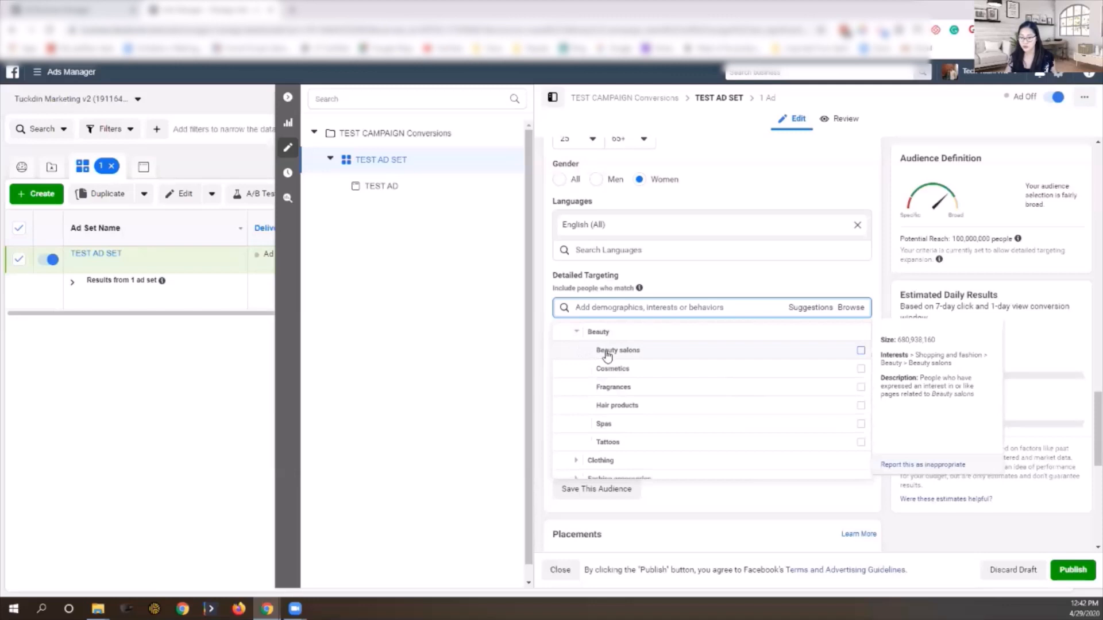
{"action": "left_click", "coordinate": [607, 352]}
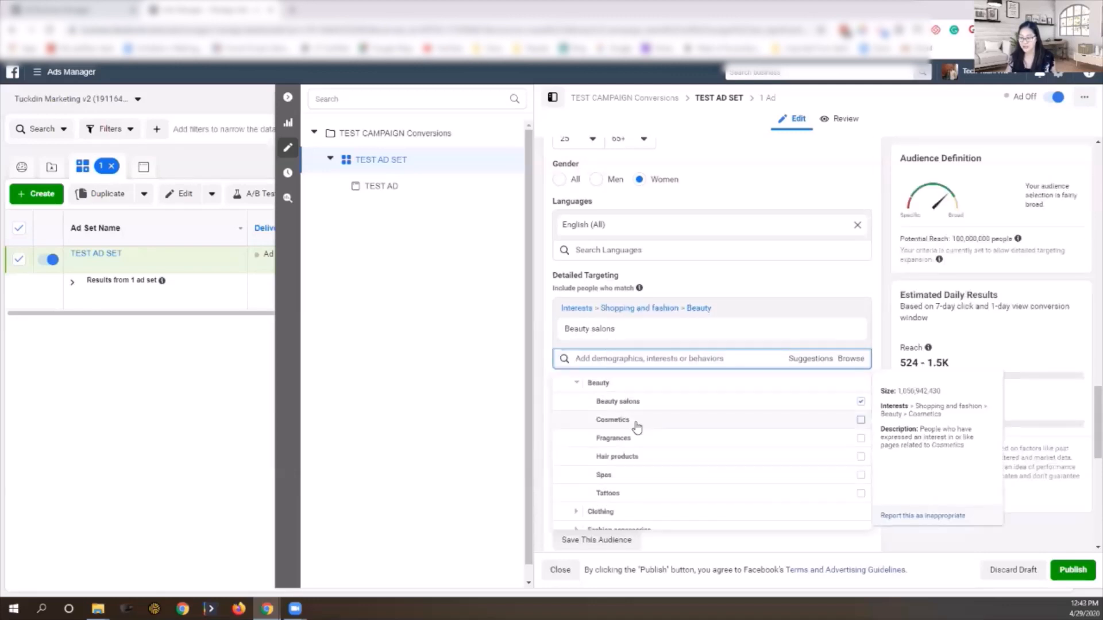
{"action": "scroll", "coordinate": [617, 445], "scroll_direction": "down", "scroll_amount": 2}
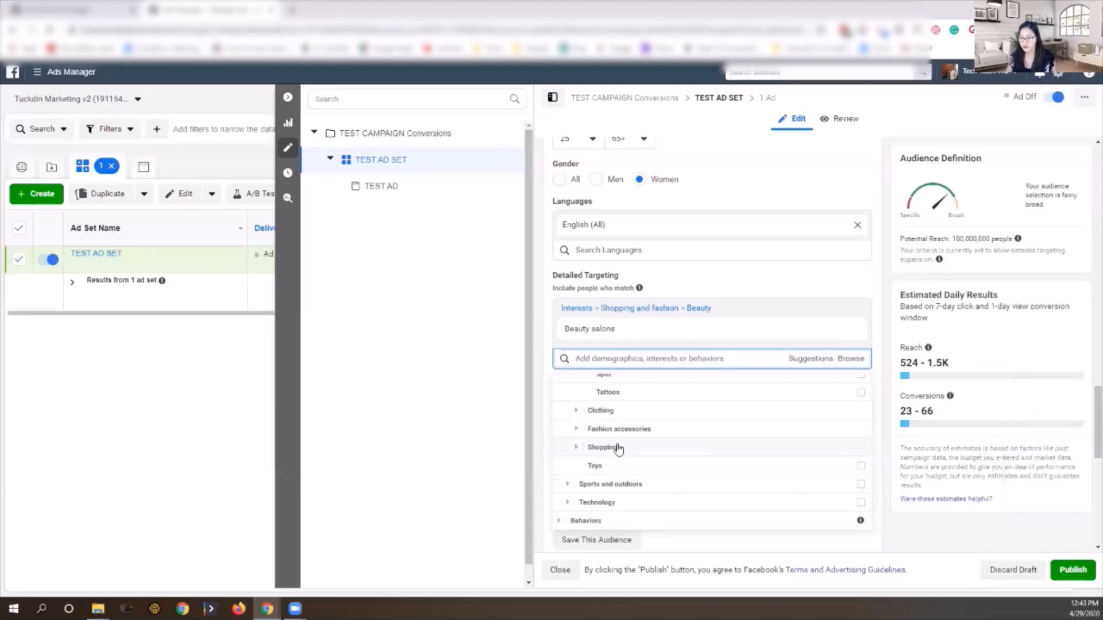
{"action": "left_click", "coordinate": [541, 363]}
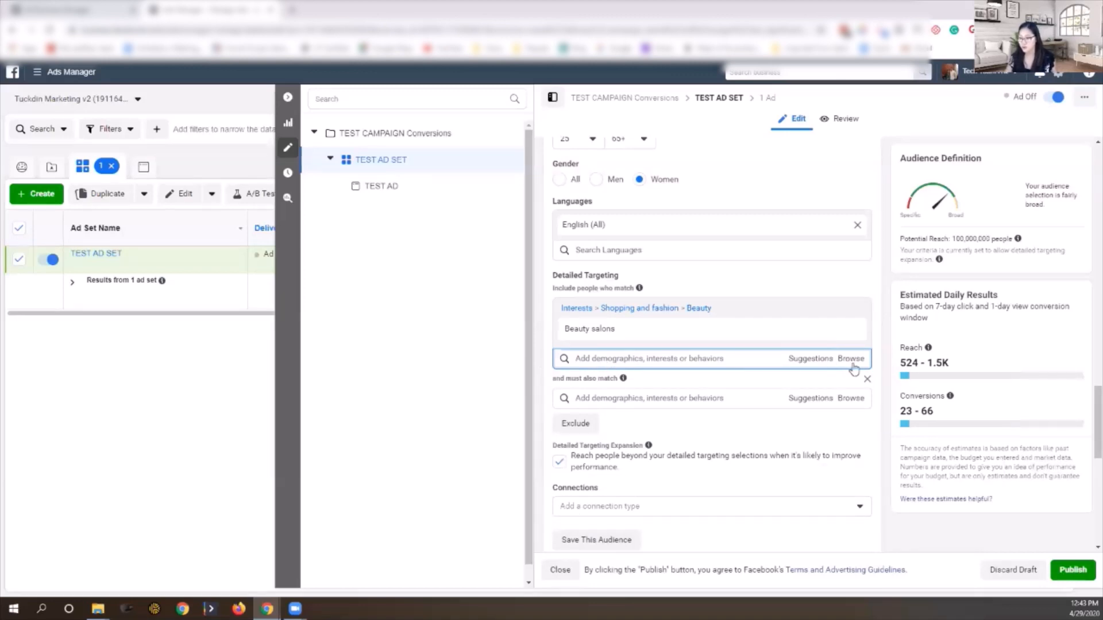
Step: Remove Beauty salons and search detailed targeting for HGTV
{"action": "left_click", "coordinate": [850, 330]}
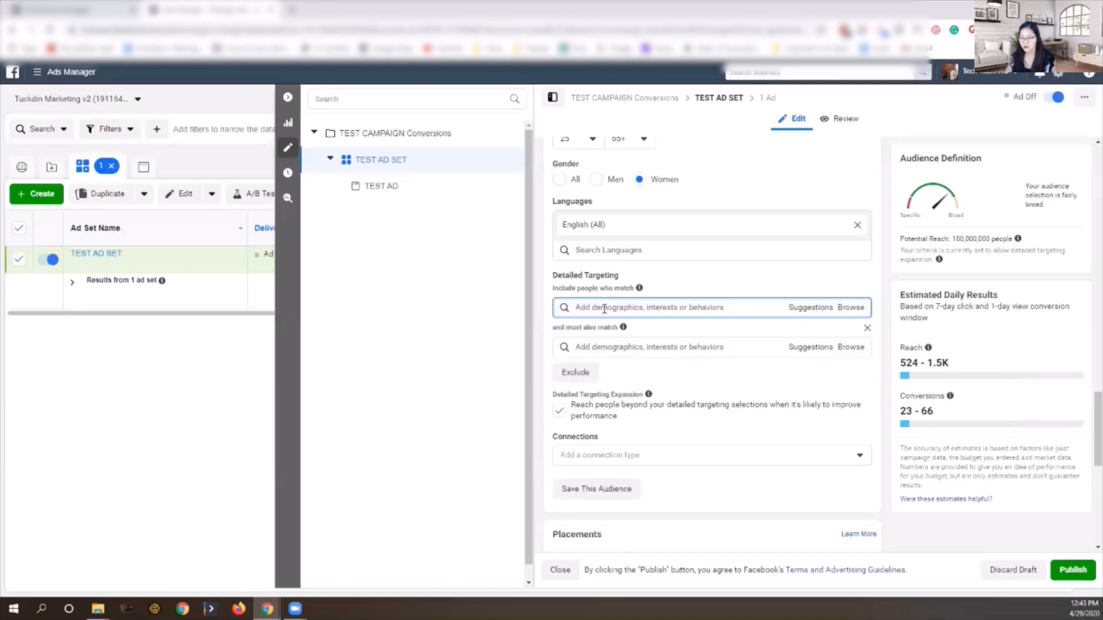
{"action": "left_click", "coordinate": [606, 309]}
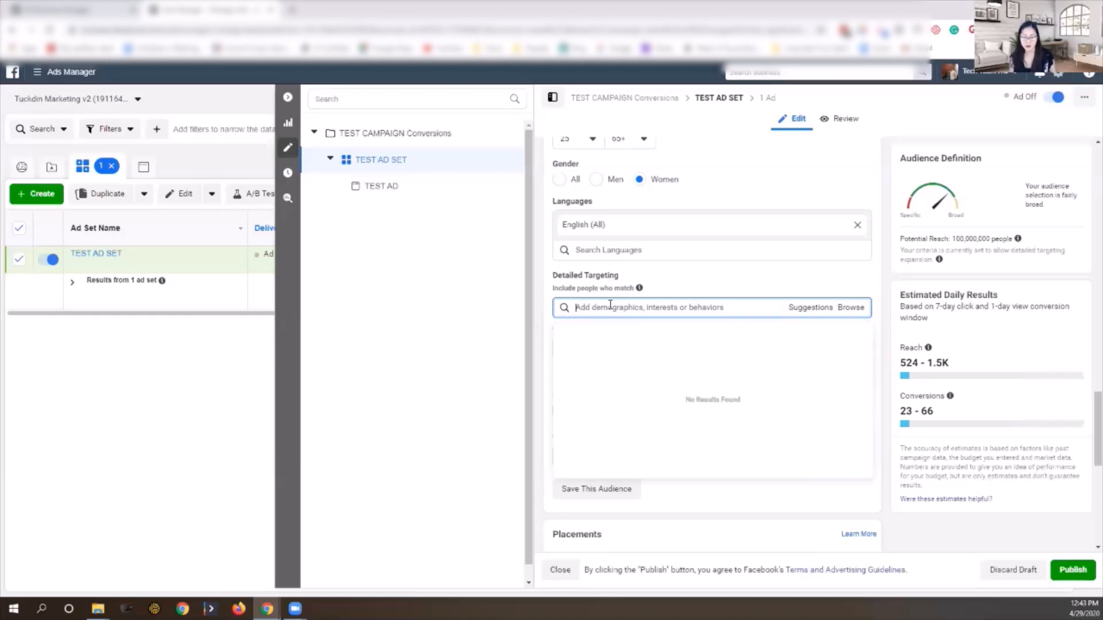
{"action": "type", "text": "HG"}
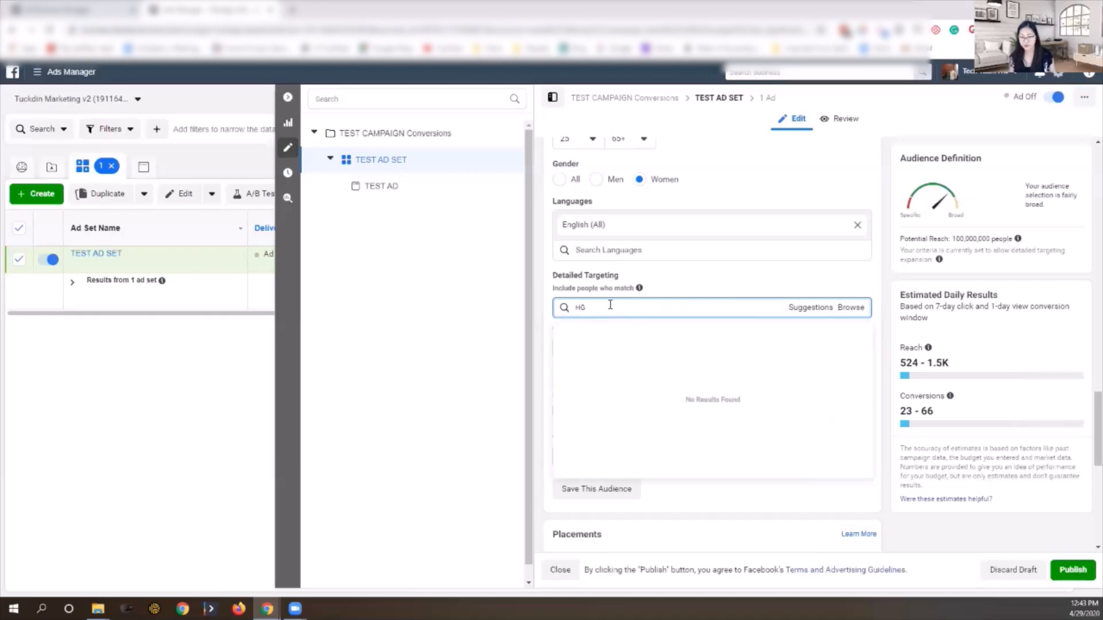
{"action": "type", "text": "TV"}
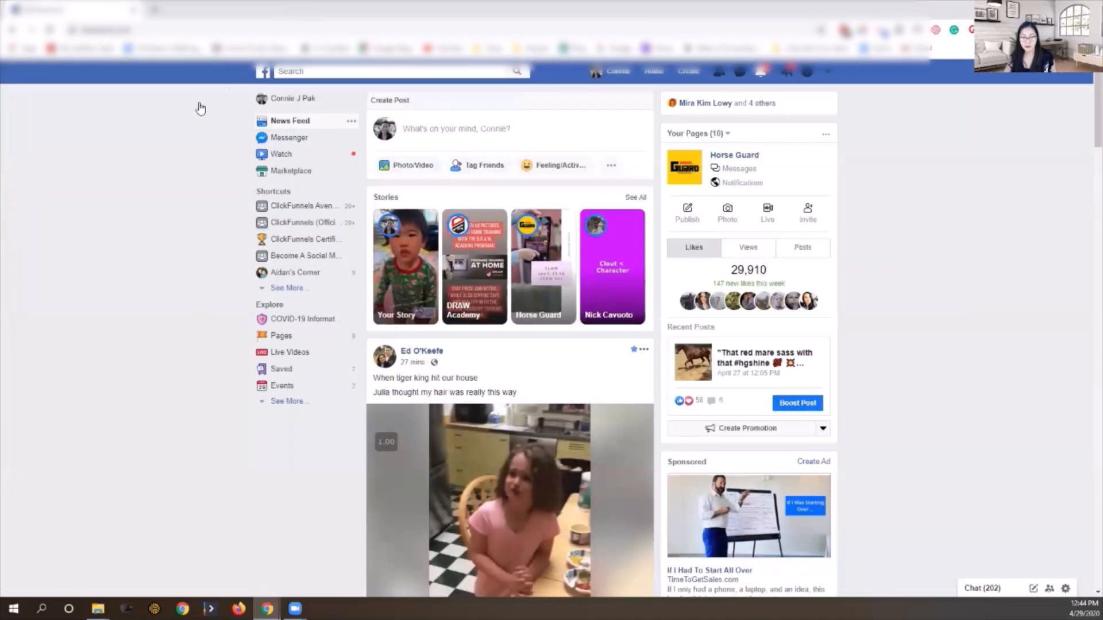
Step: Search Facebook for HGTV and open the 'hgtv dream home 2020' results
{"action": "left_click", "coordinate": [321, 71]}
{"action": "type", "text": "HGTV"}
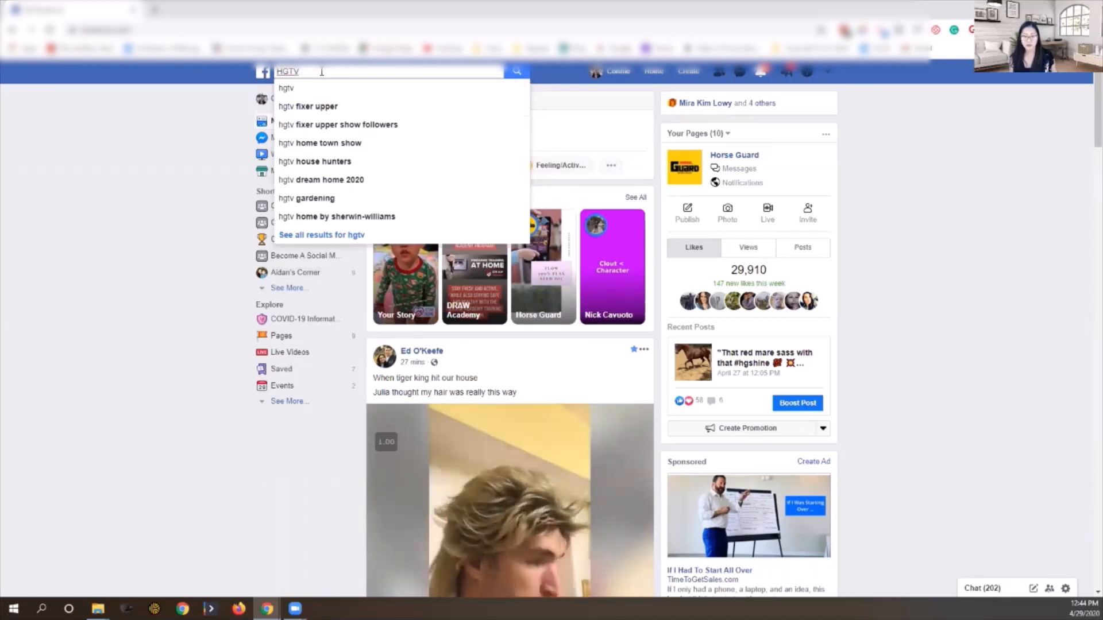
{"action": "left_click", "coordinate": [343, 185]}
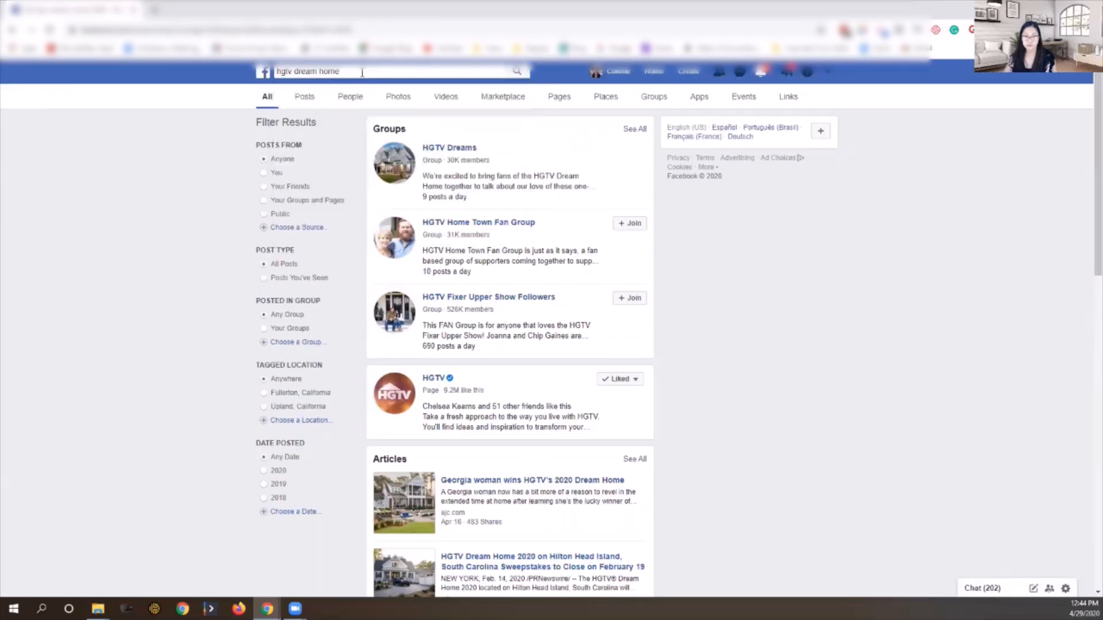
{"action": "key", "text": "Return"}
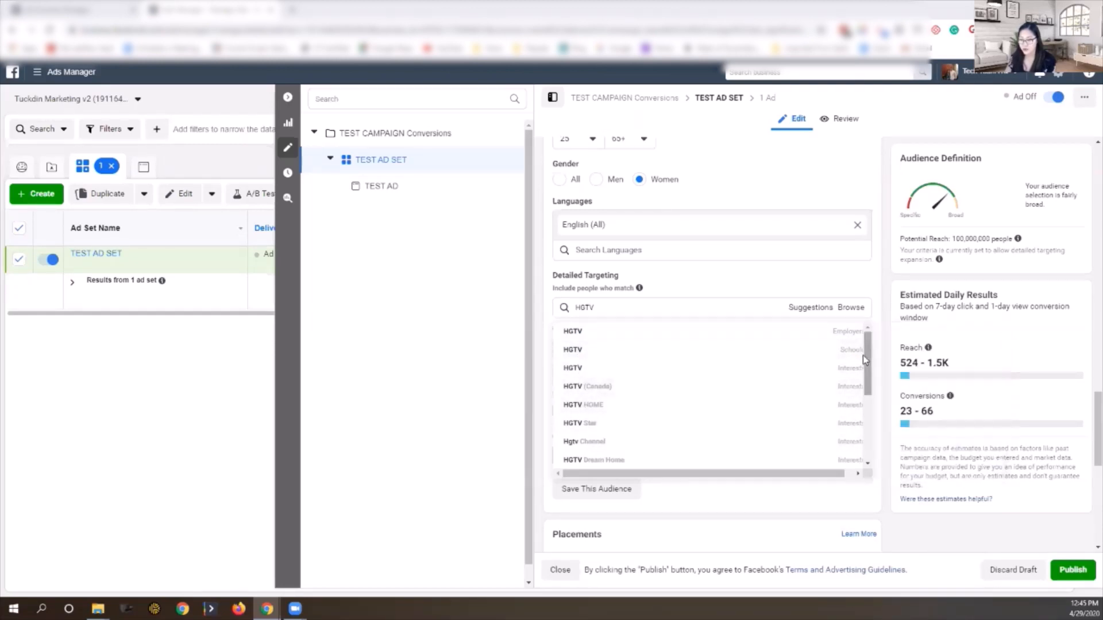
{"action": "left_click_drag", "start_coordinate": [866, 354], "coordinate": [862, 388]}
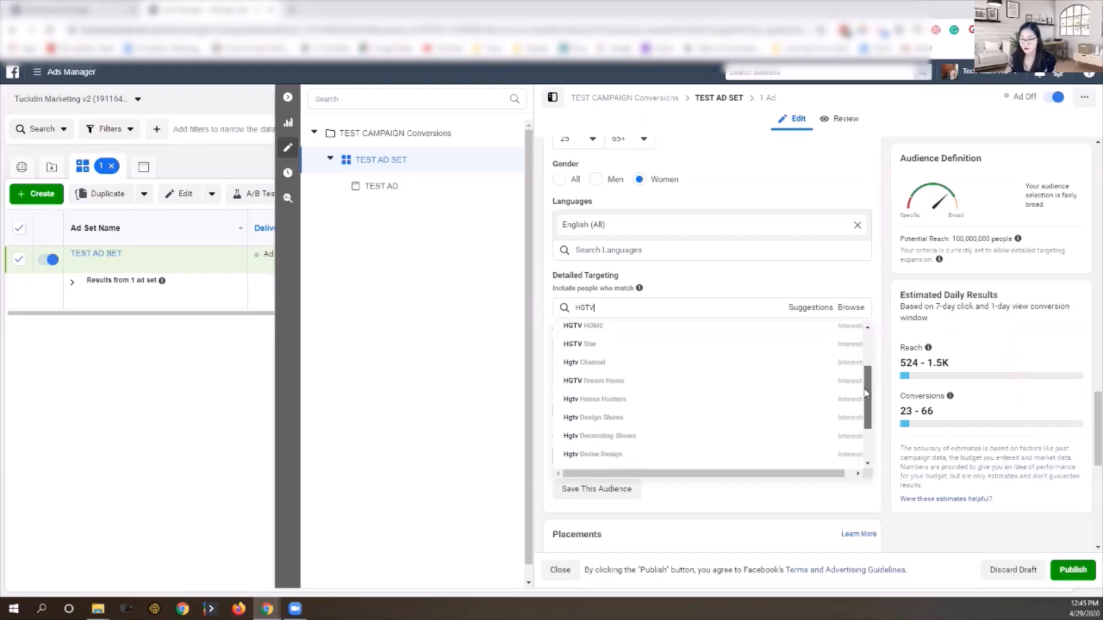